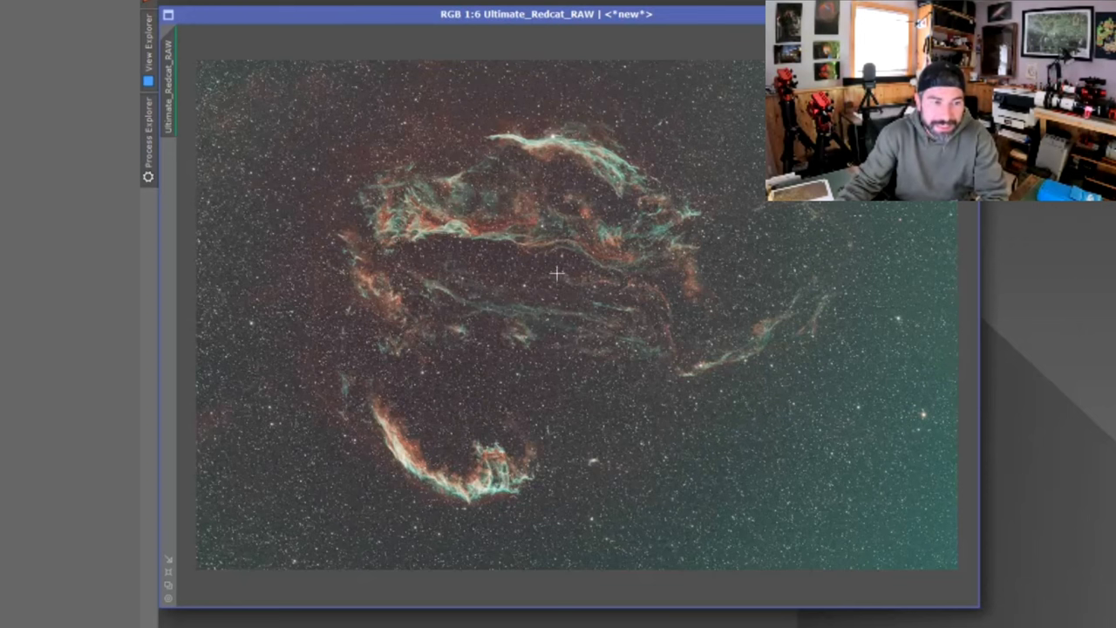
Zoom into the raw Ultimate_Redcat stack and pan from the Western Veil to the Eastern Veil, ending at 1:1
{"action": "scroll", "coordinate": [541, 246], "scroll_direction": "up", "scroll_amount": 5}
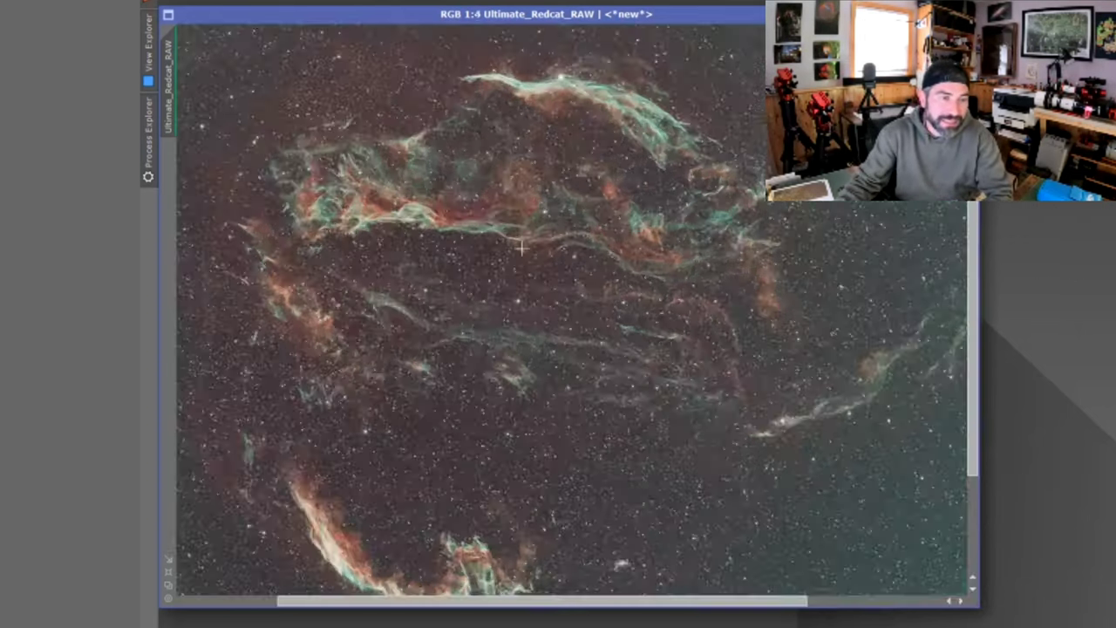
{"action": "scroll", "coordinate": [510, 243], "scroll_direction": "down", "scroll_amount": 2}
{"action": "left_click_drag", "start_coordinate": [510, 242], "coordinate": [519, 378]}
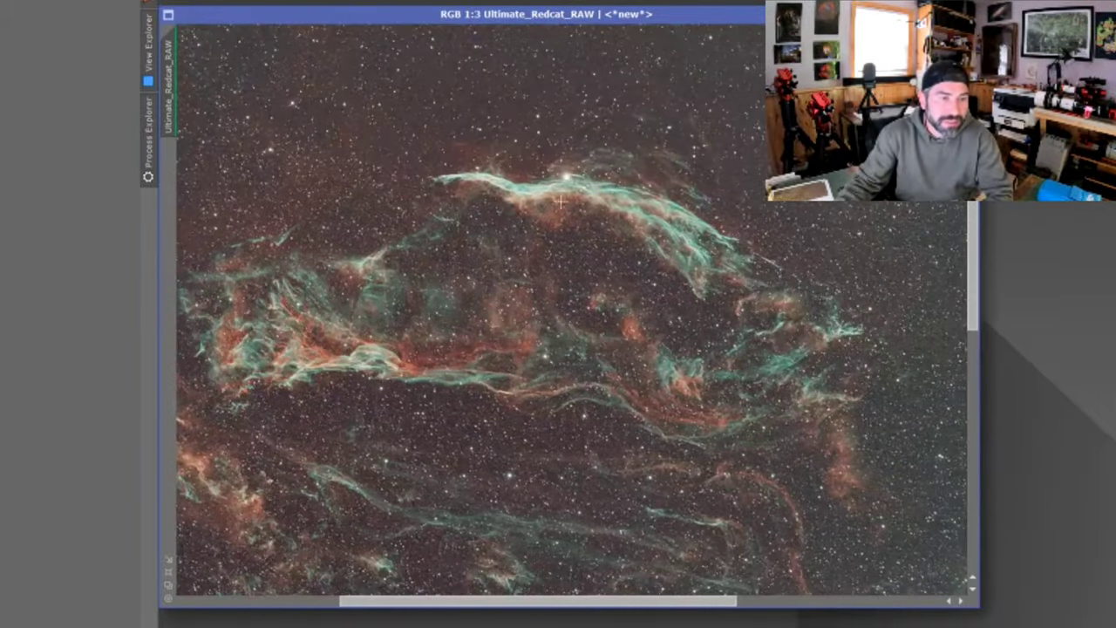
{"action": "scroll", "coordinate": [590, 194], "scroll_direction": "up", "scroll_amount": 2}
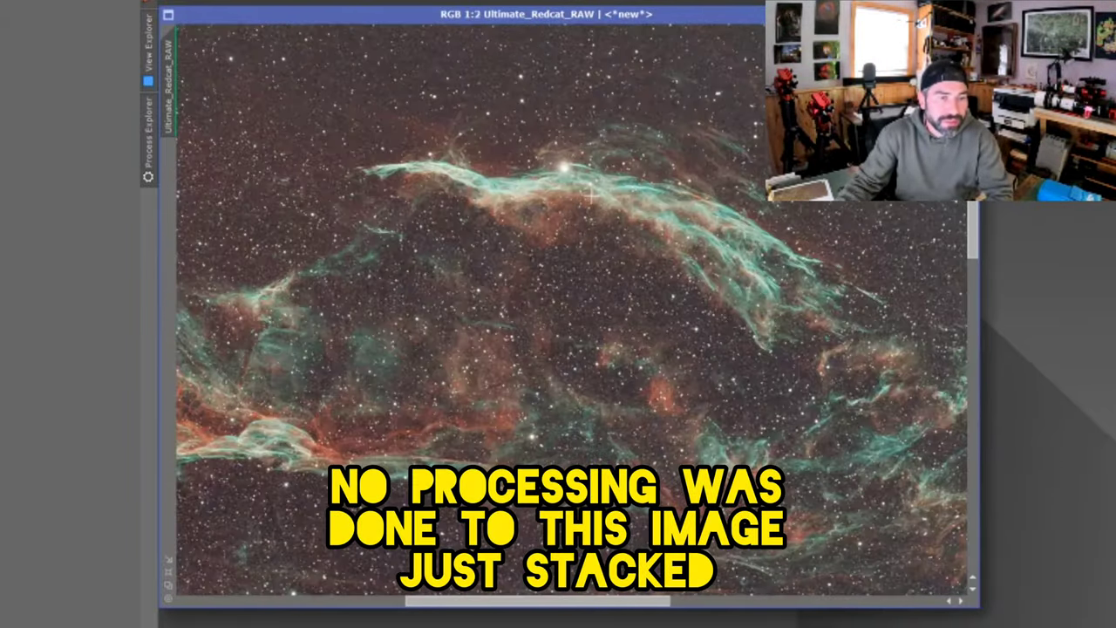
{"action": "scroll", "coordinate": [591, 197], "scroll_direction": "down", "scroll_amount": 1}
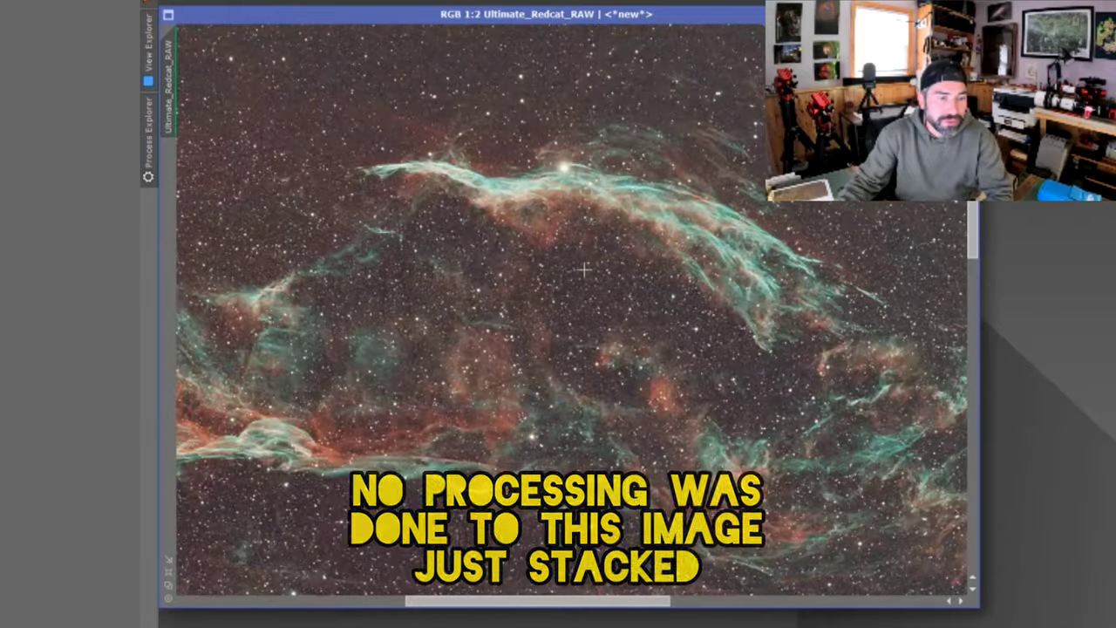
{"action": "left_click_drag", "start_coordinate": [553, 381], "coordinate": [670, 161]}
{"action": "left_click_drag", "start_coordinate": [449, 486], "coordinate": [625, 75]}
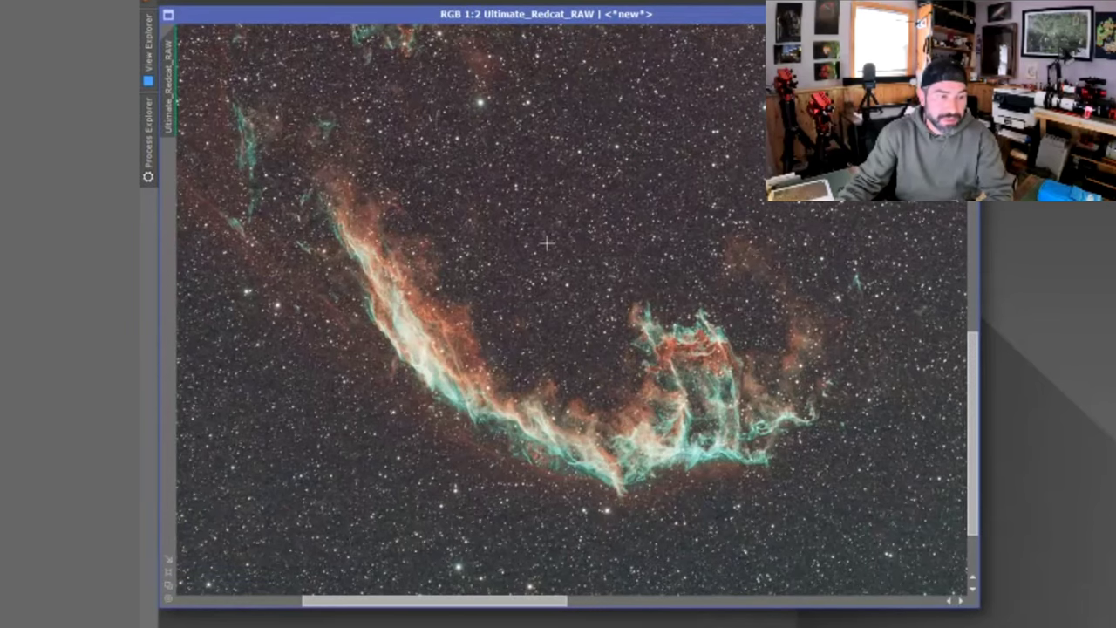
{"action": "scroll", "coordinate": [547, 244], "scroll_direction": "up", "scroll_amount": 1}
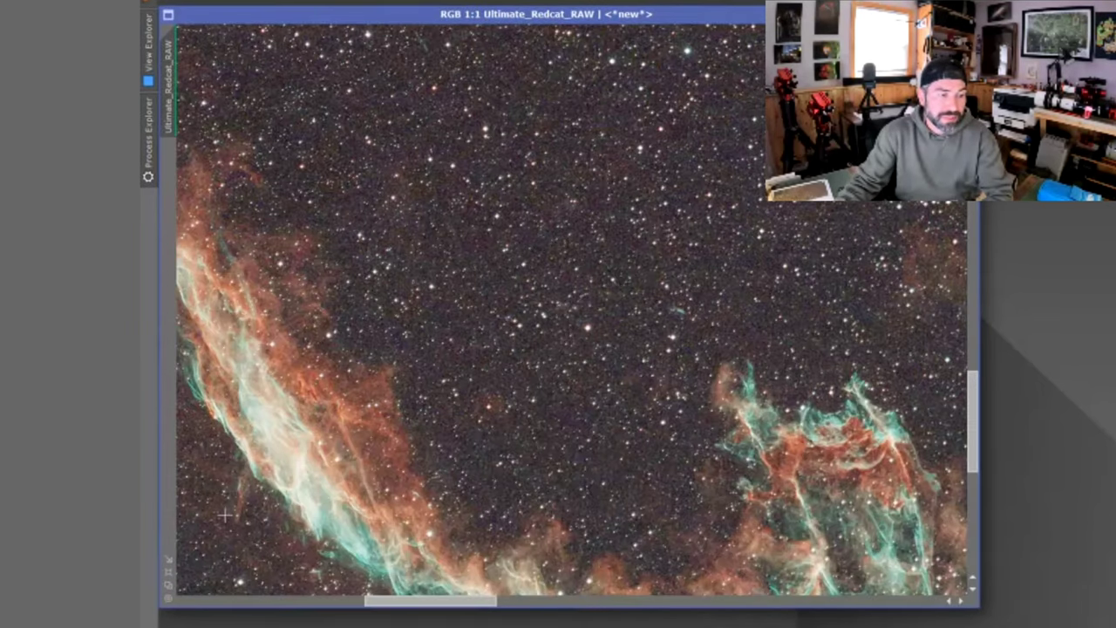
Zoom the Ultimate view out to 1:6 and open Extreme_Raptor_RAW beside it
{"action": "scroll", "coordinate": [315, 498], "scroll_direction": "down", "scroll_amount": 5}
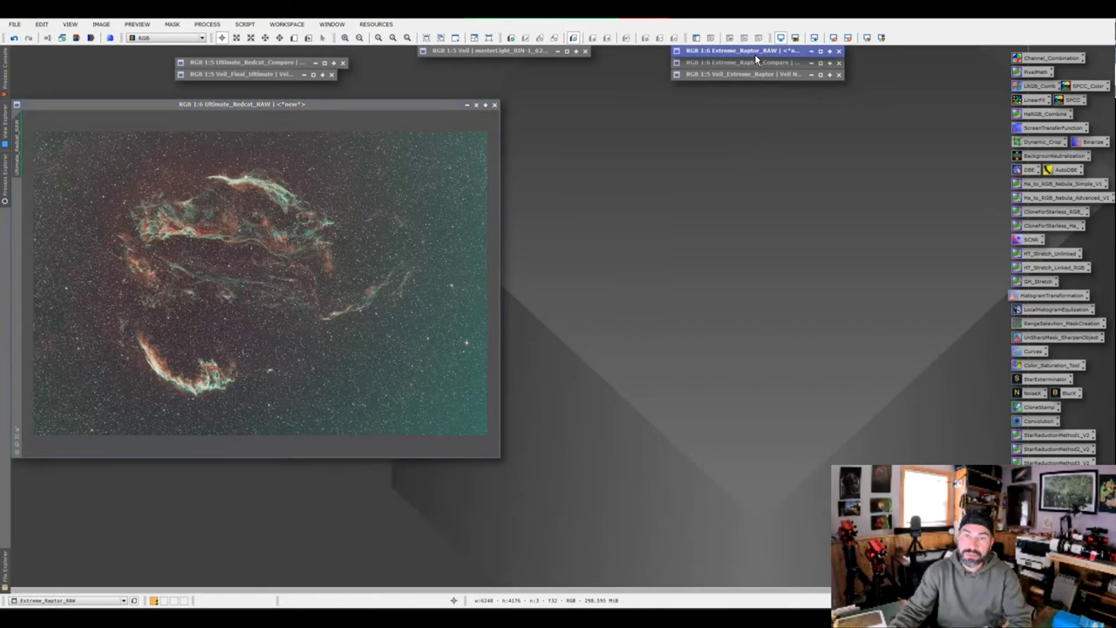
{"action": "double_click", "coordinate": [755, 57]}
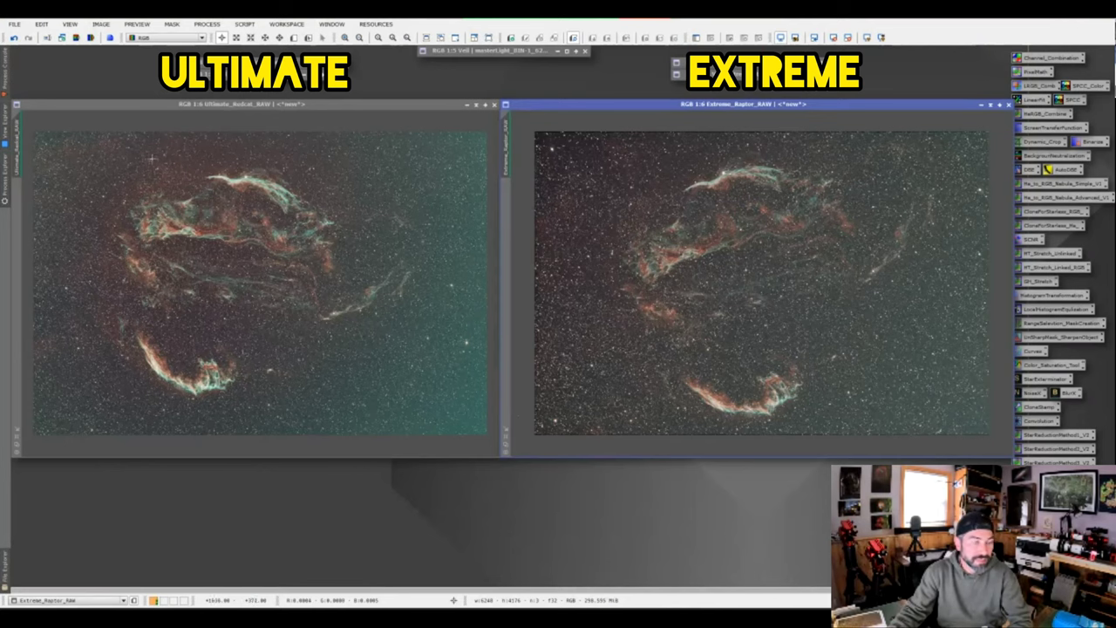
Iconize both RAW images and restore Ultimate_Redcat_Compare and Extreme_Raptor_Compare left and right
{"action": "left_click", "coordinate": [476, 106]}
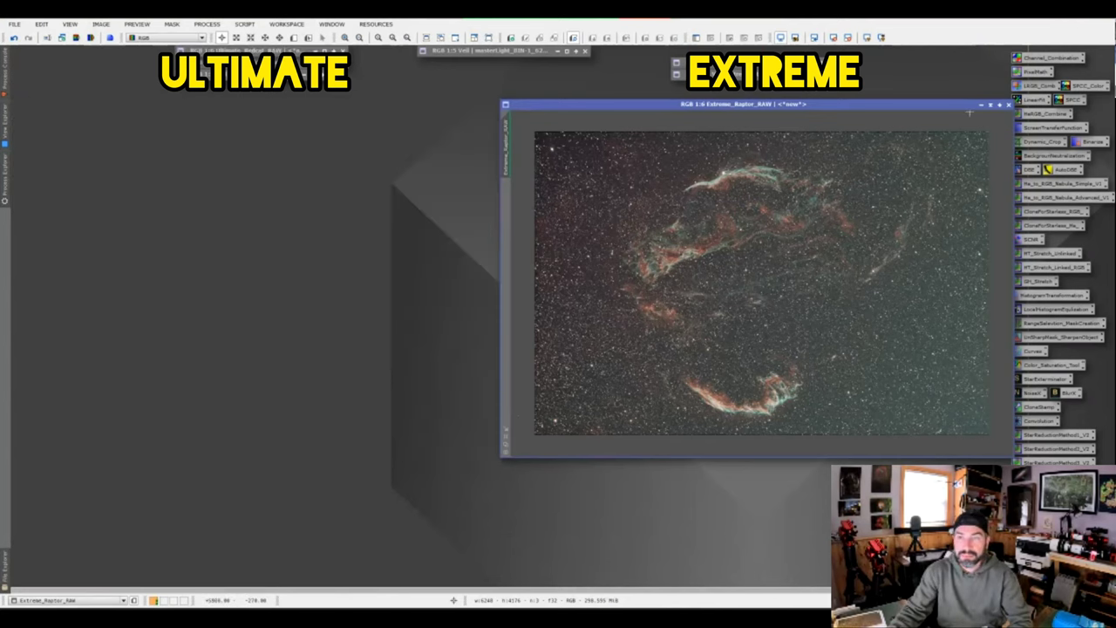
{"action": "left_click", "coordinate": [981, 105]}
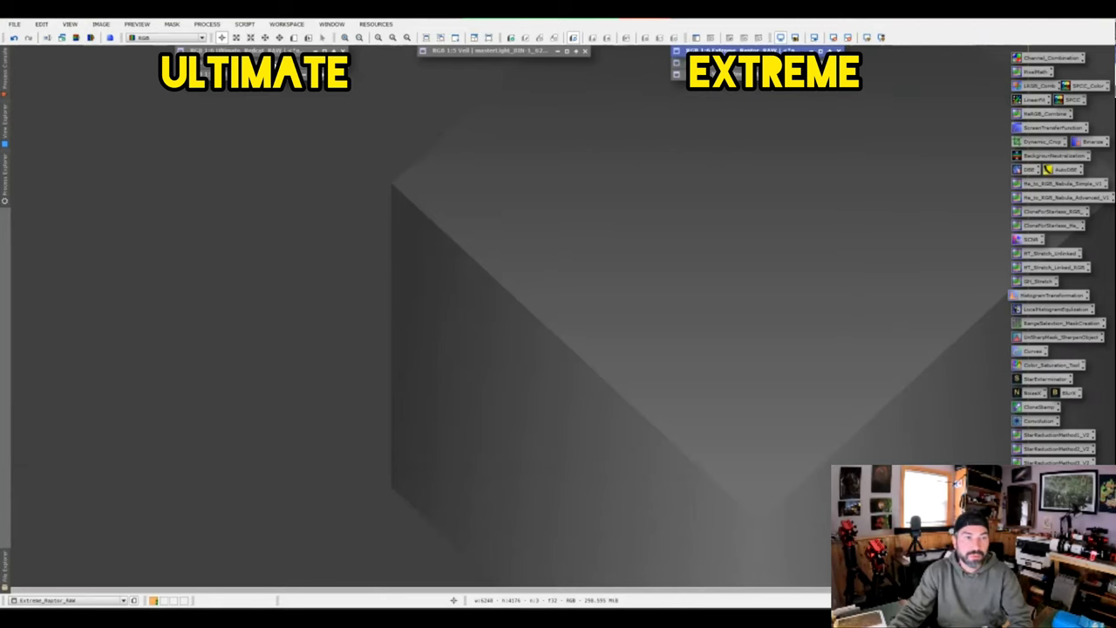
{"action": "double_click", "coordinate": [202, 54]}
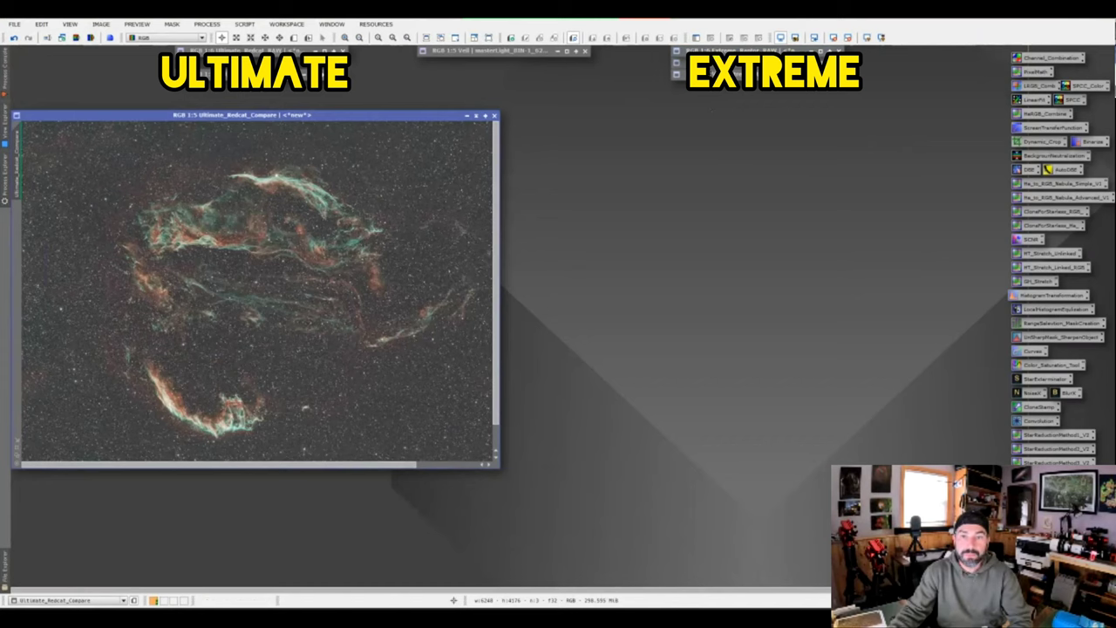
{"action": "double_click", "coordinate": [689, 52]}
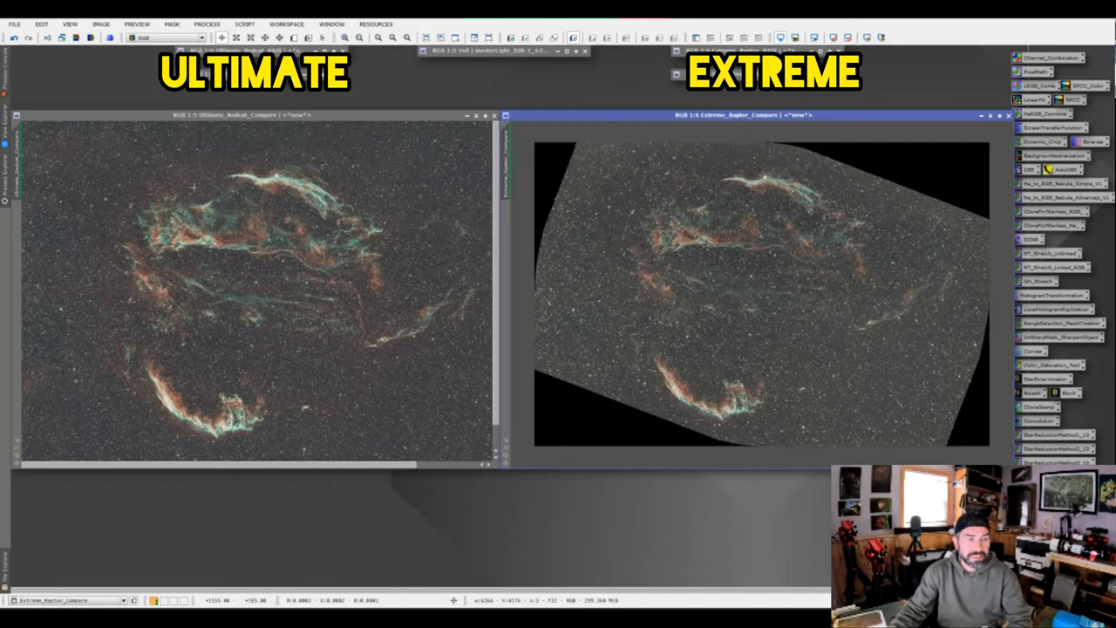
Zoom Ultimate_Redcat_Compare to 1:2 on the Western Veil filament and copy that framing to Extreme_Raptor_Compare
{"action": "scroll", "coordinate": [290, 165], "scroll_direction": "up", "scroll_amount": 3}
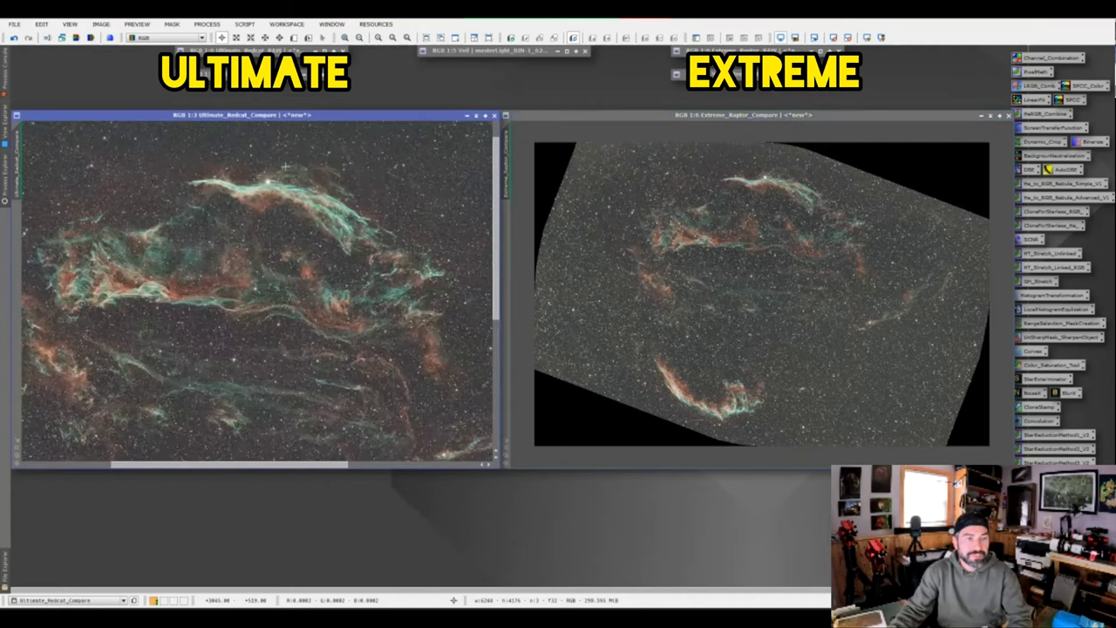
{"action": "left_click_drag", "start_coordinate": [262, 213], "coordinate": [248, 277]}
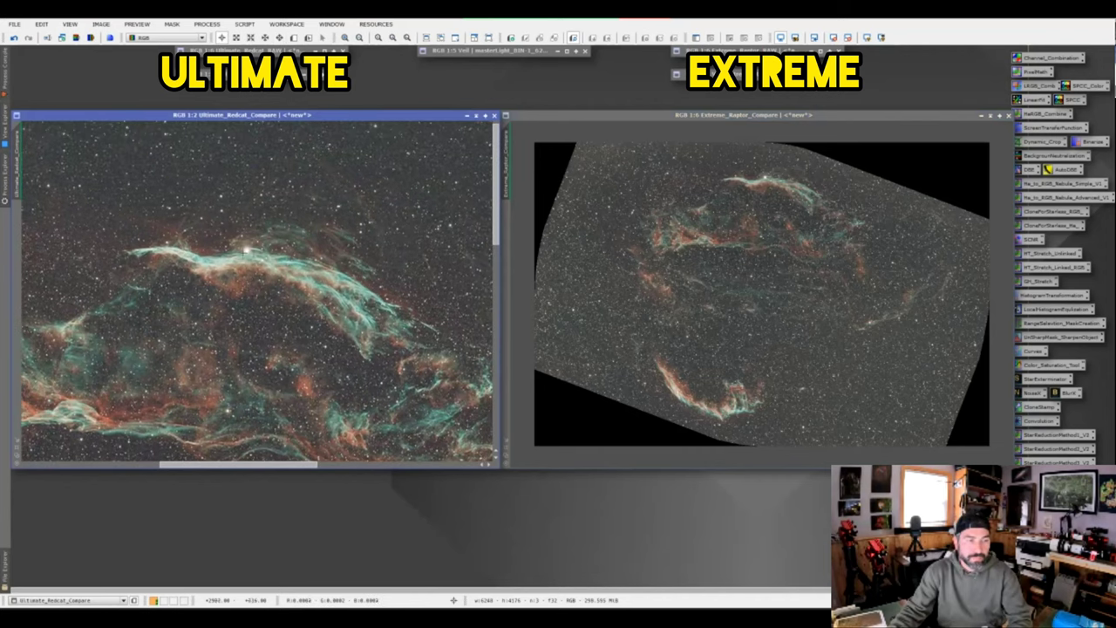
{"action": "left_click", "coordinate": [7, 122]}
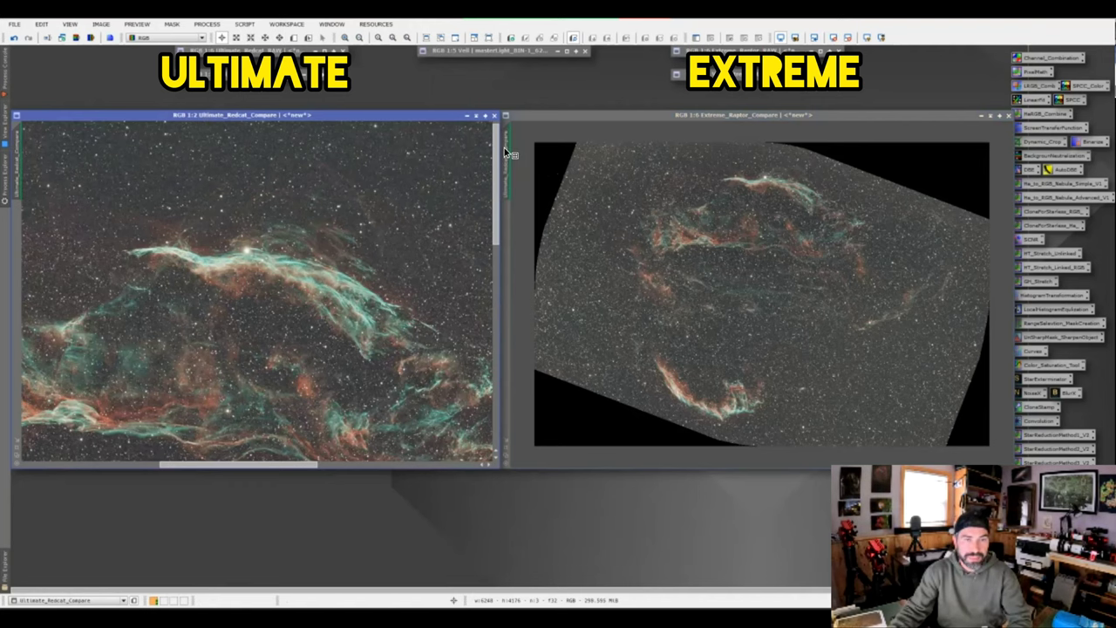
{"action": "left_click_drag", "start_coordinate": [504, 147], "coordinate": [506, 146]}
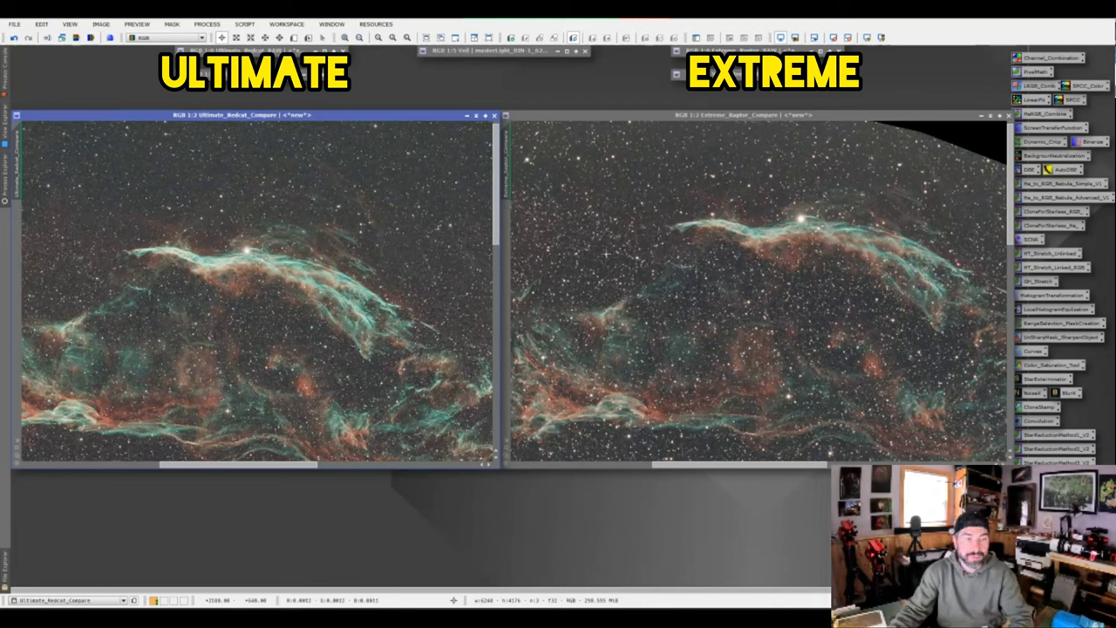
Align the Extreme close-up with the same Western Veil filament shown in Ultimate
{"action": "left_click_drag", "start_coordinate": [817, 229], "coordinate": [767, 236]}
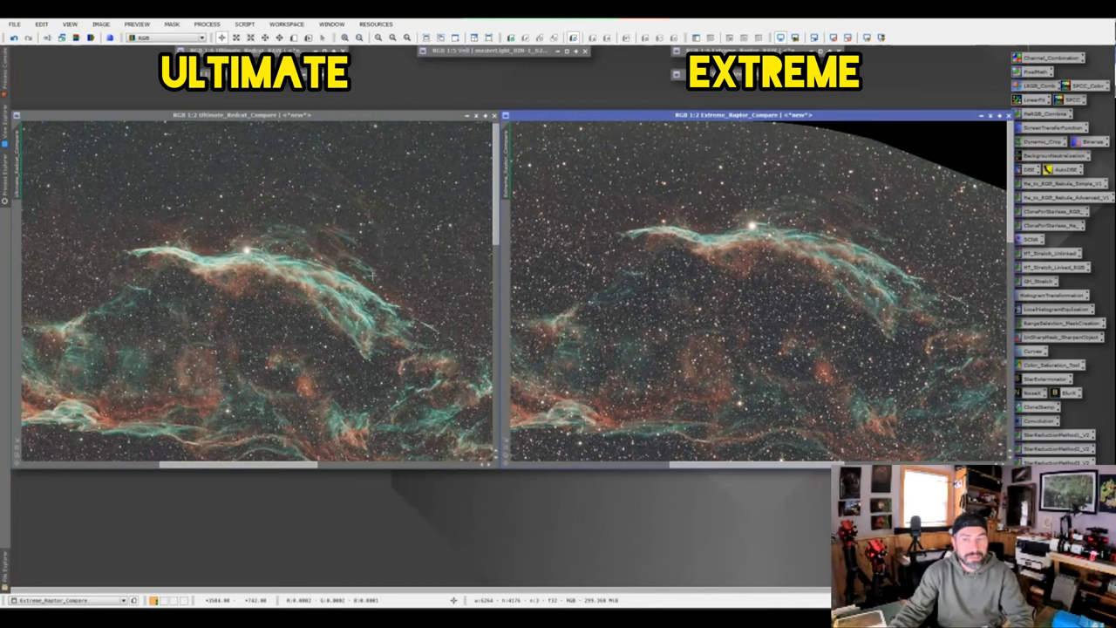
{"action": "scroll", "coordinate": [373, 277], "scroll_direction": "up", "scroll_amount": 1}
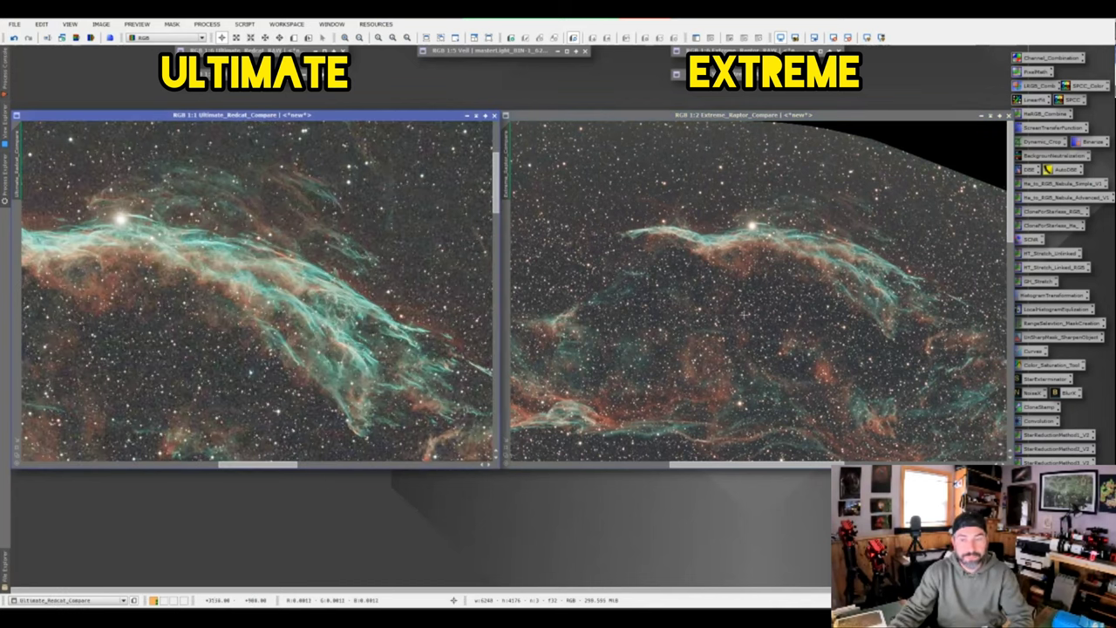
{"action": "scroll", "coordinate": [852, 288], "scroll_direction": "up", "scroll_amount": 1}
{"action": "left_click_drag", "start_coordinate": [851, 288], "coordinate": [784, 338]}
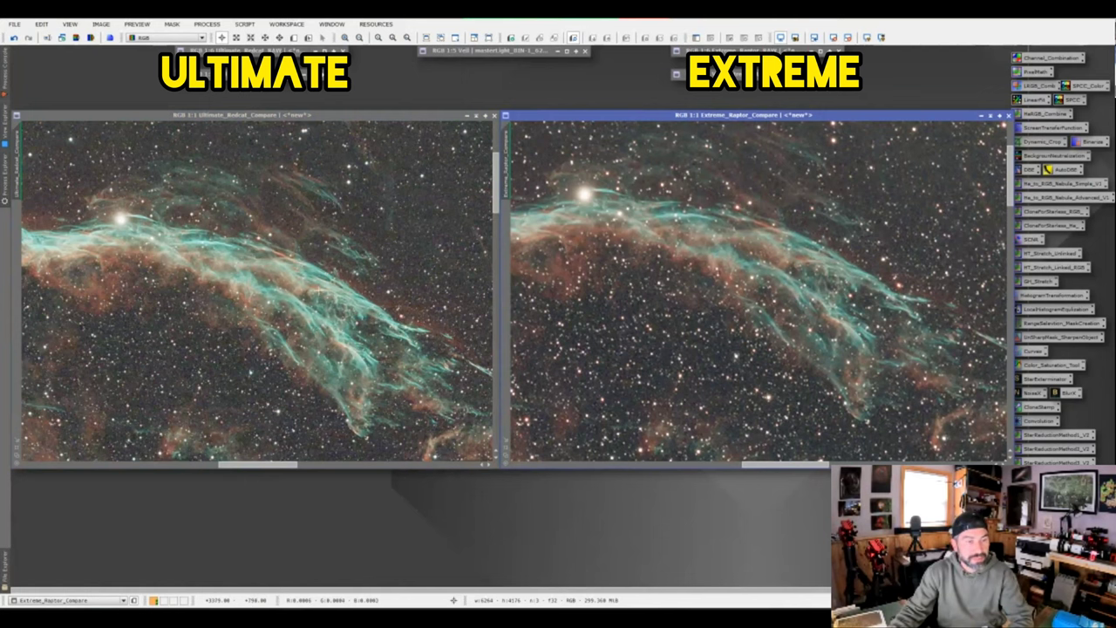
{"action": "scroll", "coordinate": [334, 290], "scroll_direction": "down", "scroll_amount": 3}
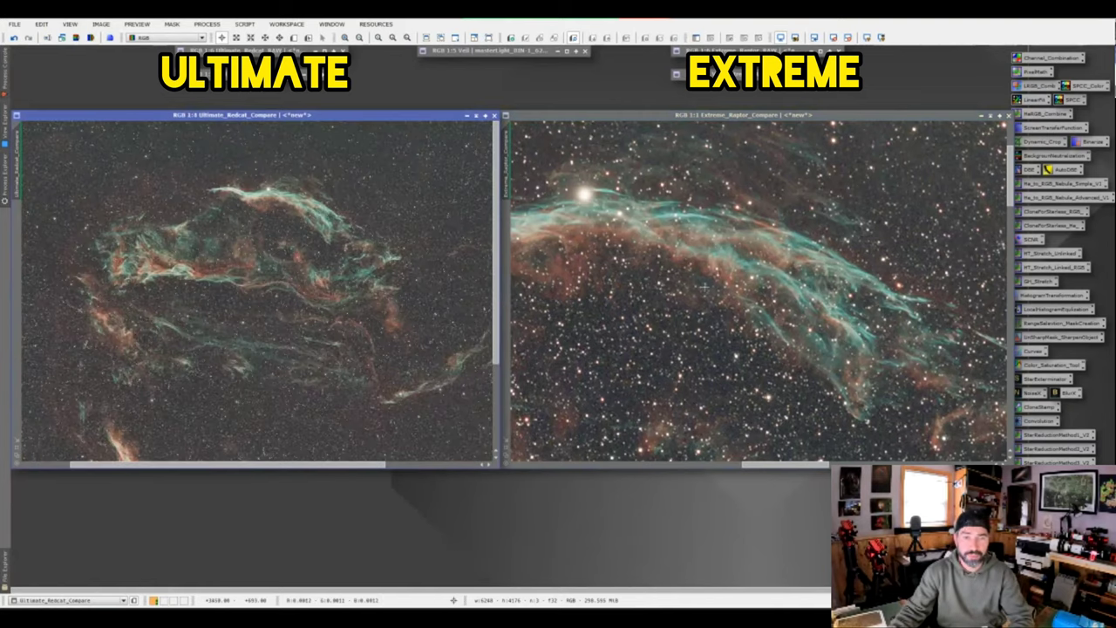
{"action": "scroll", "coordinate": [705, 286], "scroll_direction": "down", "scroll_amount": 2}
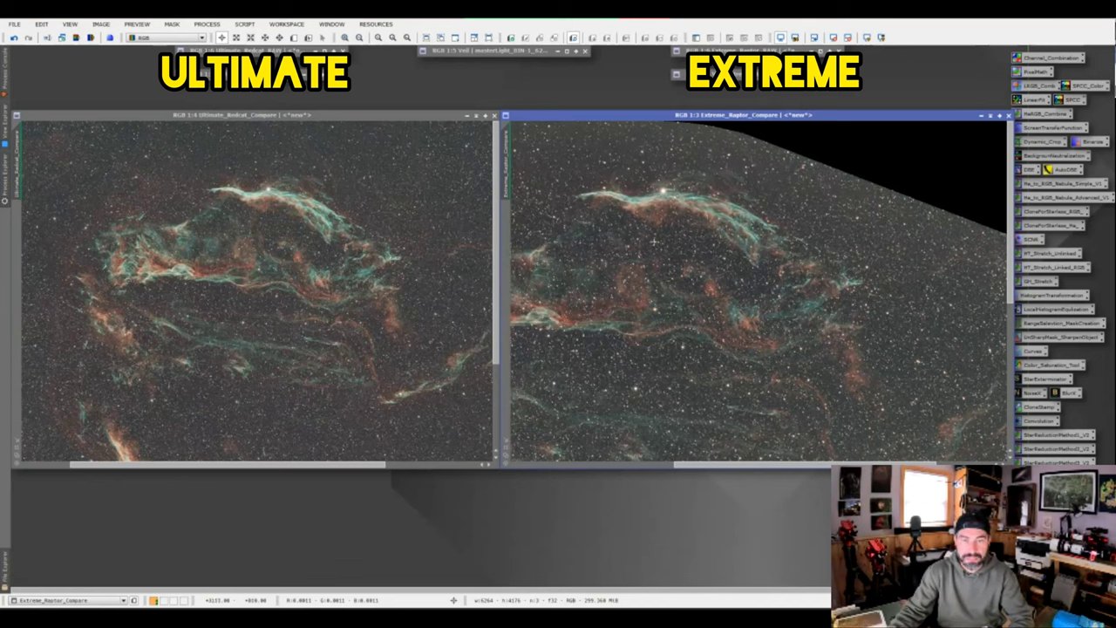
{"action": "scroll", "coordinate": [306, 293], "scroll_direction": "left", "scroll_amount": 3}
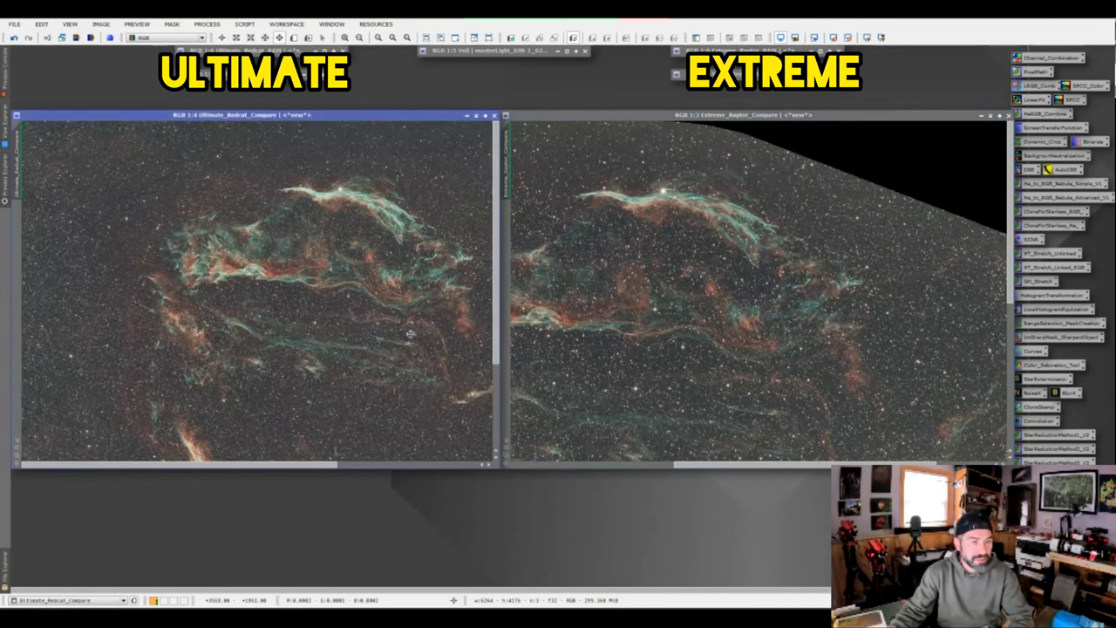
{"action": "scroll", "coordinate": [247, 249], "scroll_direction": "up", "scroll_amount": 1}
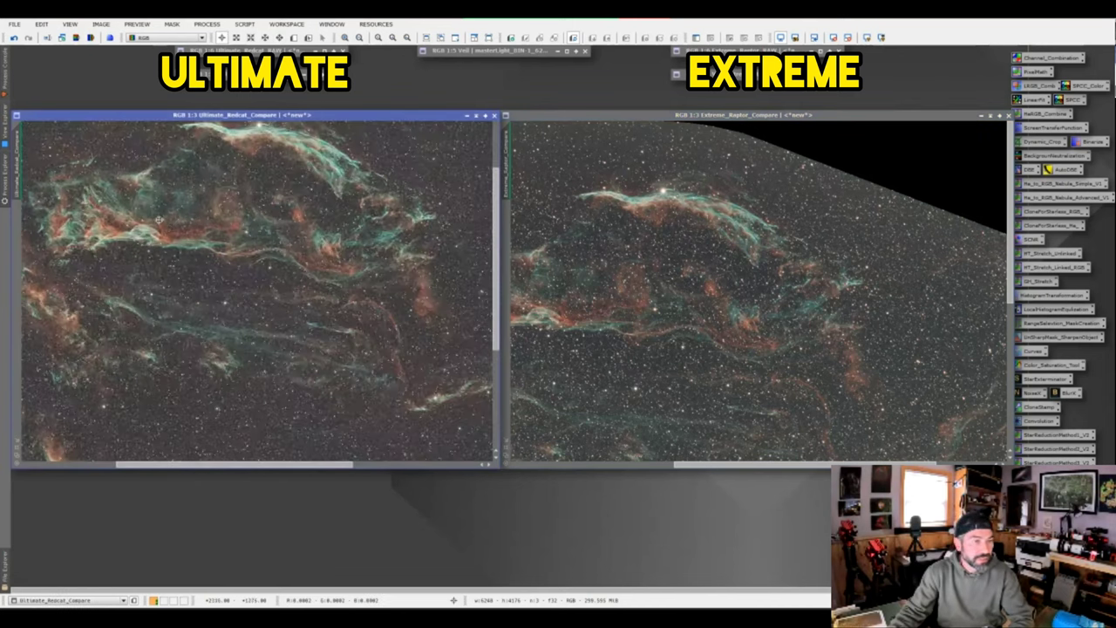
{"action": "scroll", "coordinate": [251, 294], "scroll_direction": "up", "scroll_amount": 1}
{"action": "scroll", "coordinate": [235, 296], "scroll_direction": "left", "scroll_amount": 2}
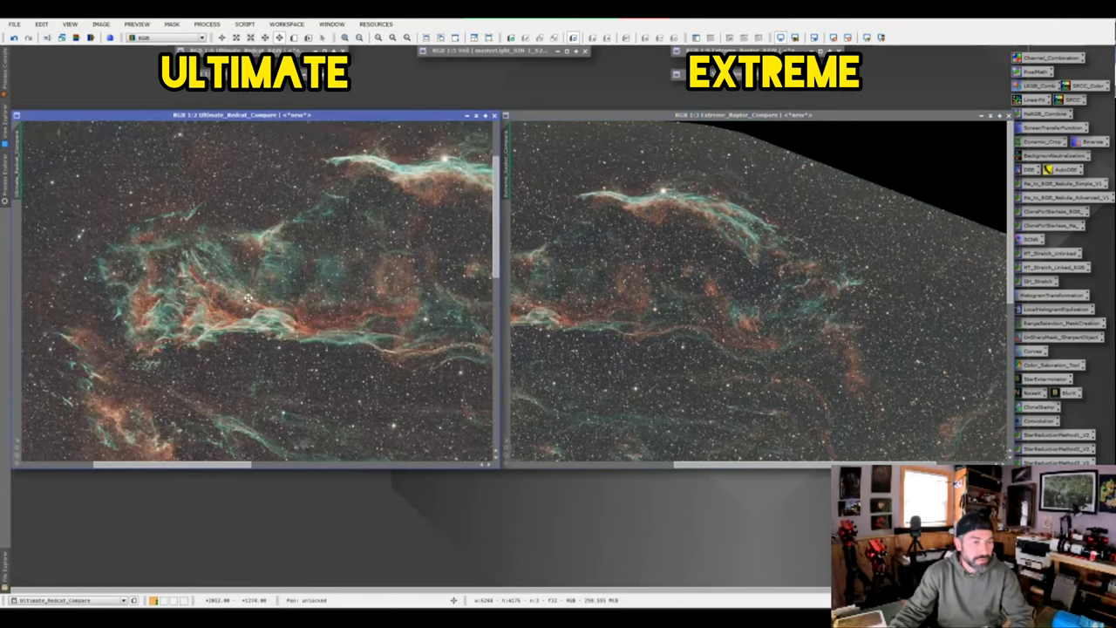
{"action": "left_click_drag", "start_coordinate": [566, 290], "coordinate": [762, 288]}
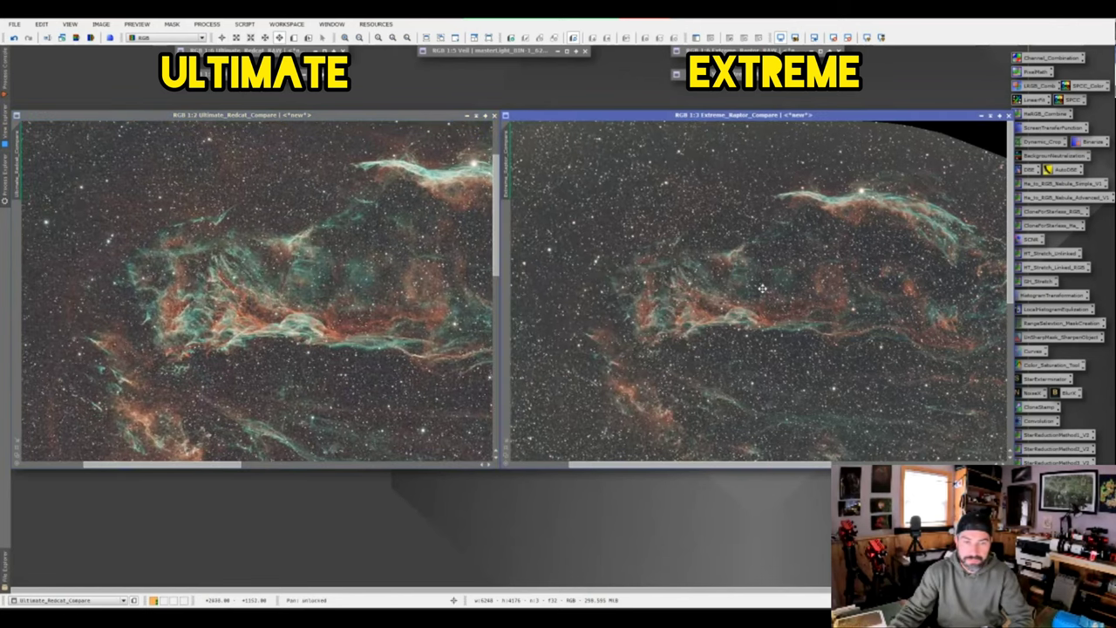
Zoom both compare views to 1:2 and pan each onto the lower nebula arc
{"action": "scroll", "coordinate": [738, 296], "scroll_direction": "up", "scroll_amount": 1}
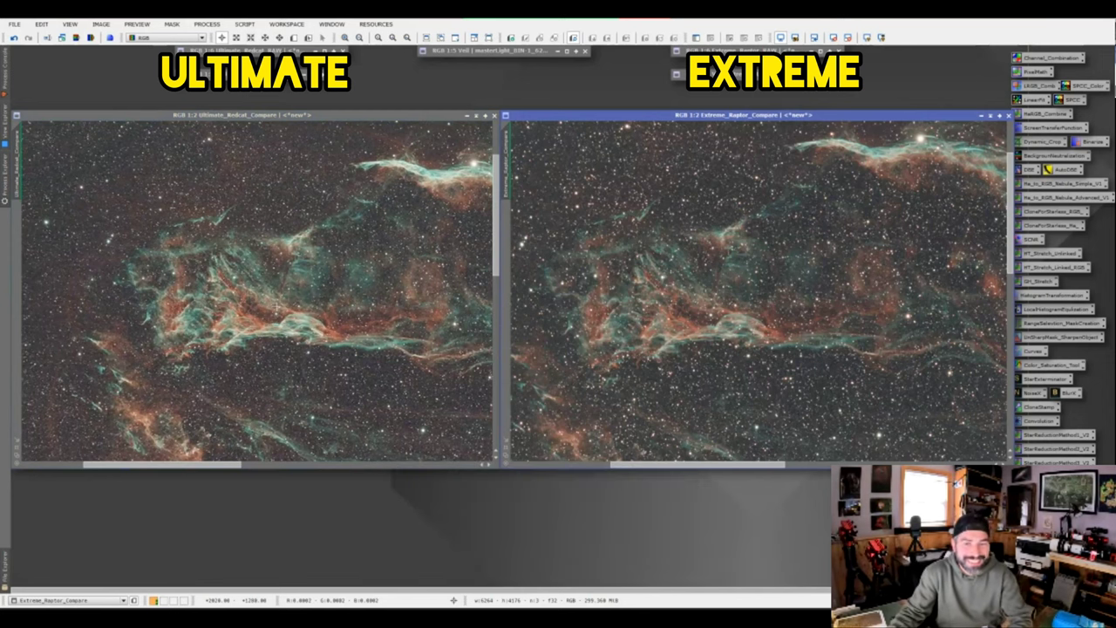
{"action": "scroll", "coordinate": [273, 307], "scroll_direction": "up", "scroll_amount": 1}
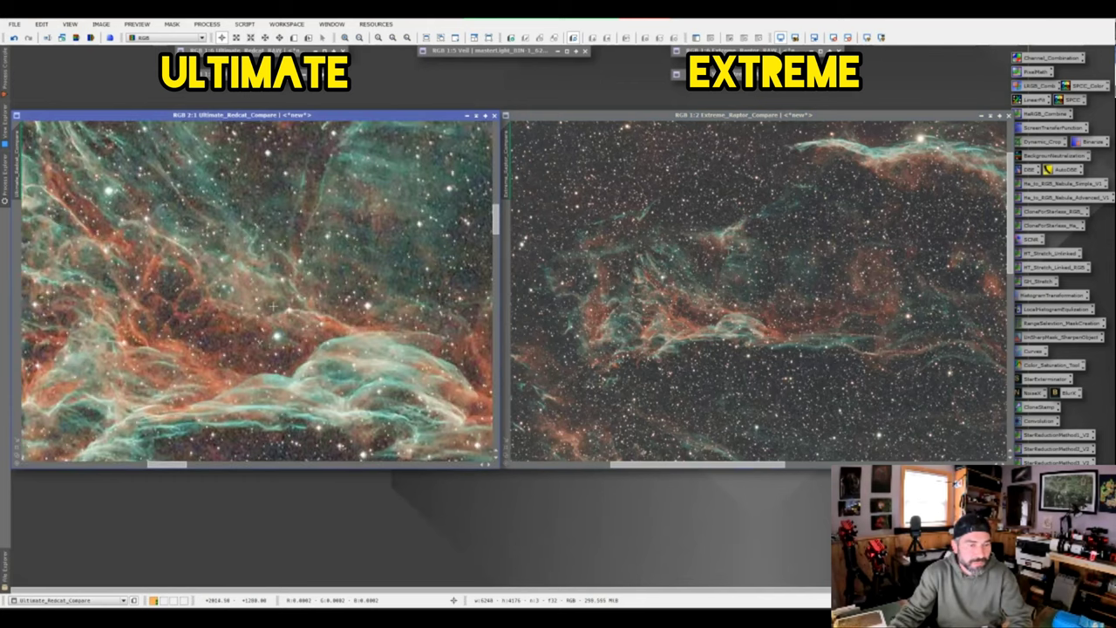
{"action": "scroll", "coordinate": [271, 308], "scroll_direction": "down", "scroll_amount": 4}
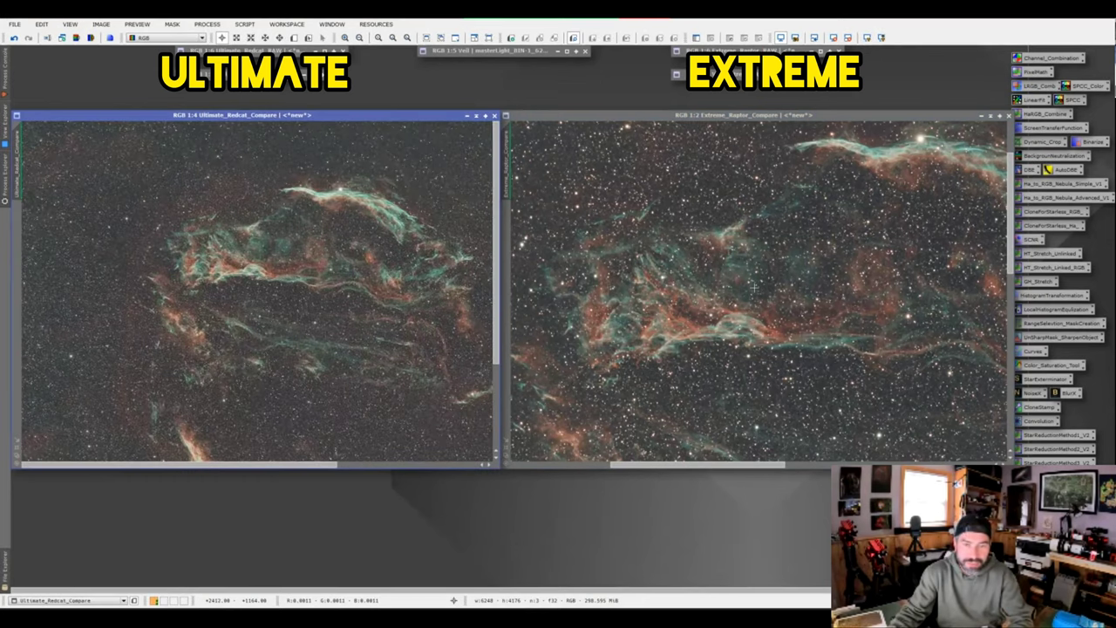
{"action": "scroll", "coordinate": [752, 291], "scroll_direction": "down", "scroll_amount": 3}
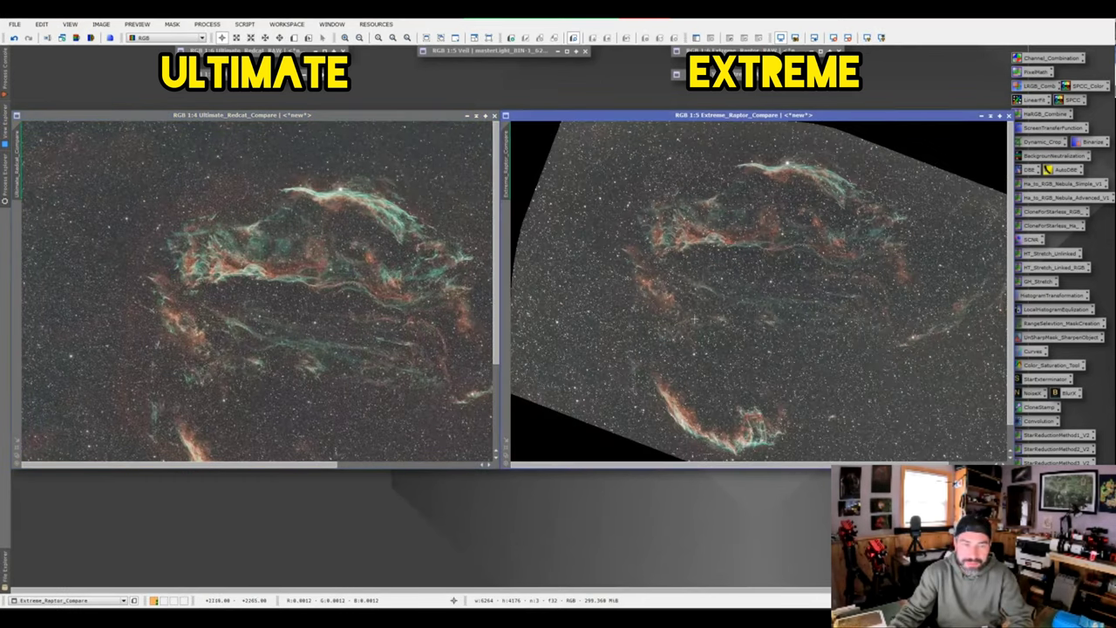
{"action": "scroll", "coordinate": [375, 378], "scroll_direction": "down", "scroll_amount": 2}
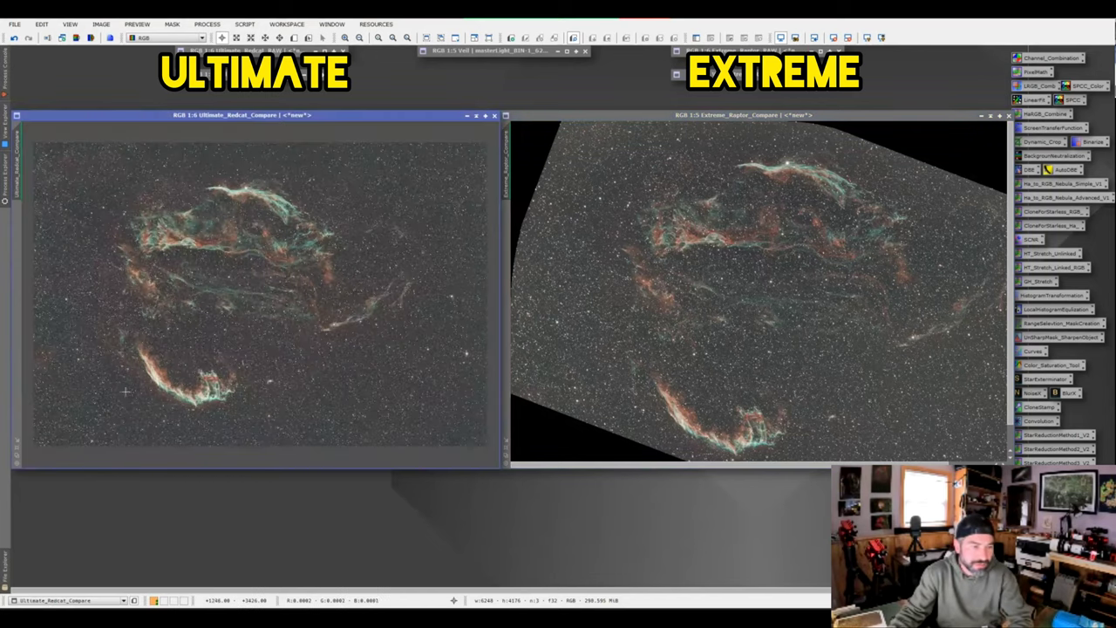
{"action": "scroll", "coordinate": [125, 392], "scroll_direction": "up", "scroll_amount": 4}
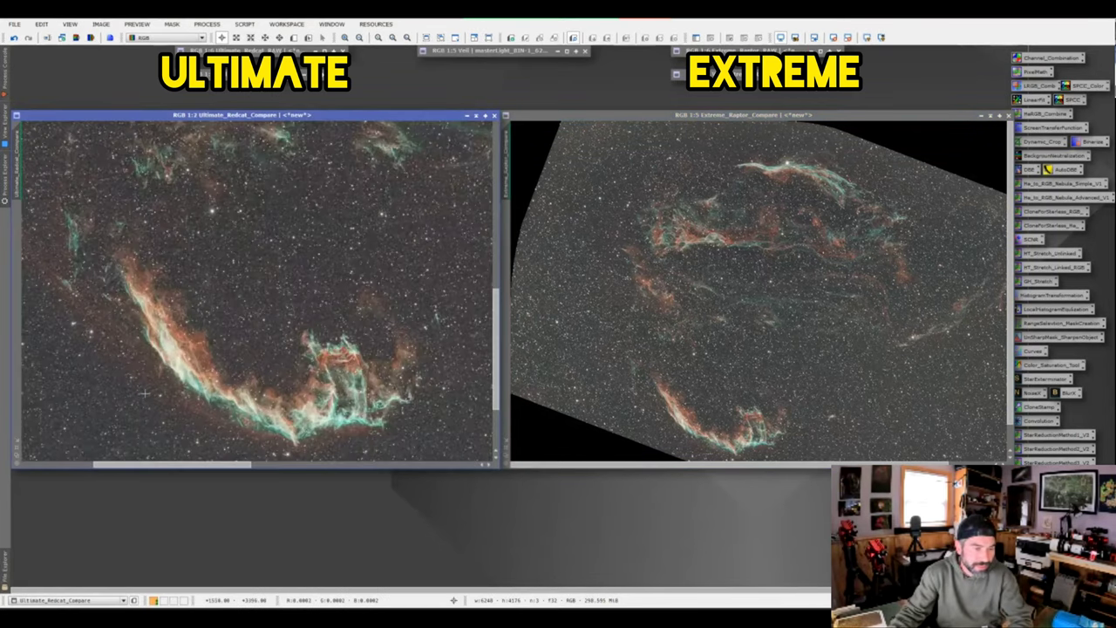
{"action": "left_click_drag", "start_coordinate": [265, 376], "coordinate": [274, 300]}
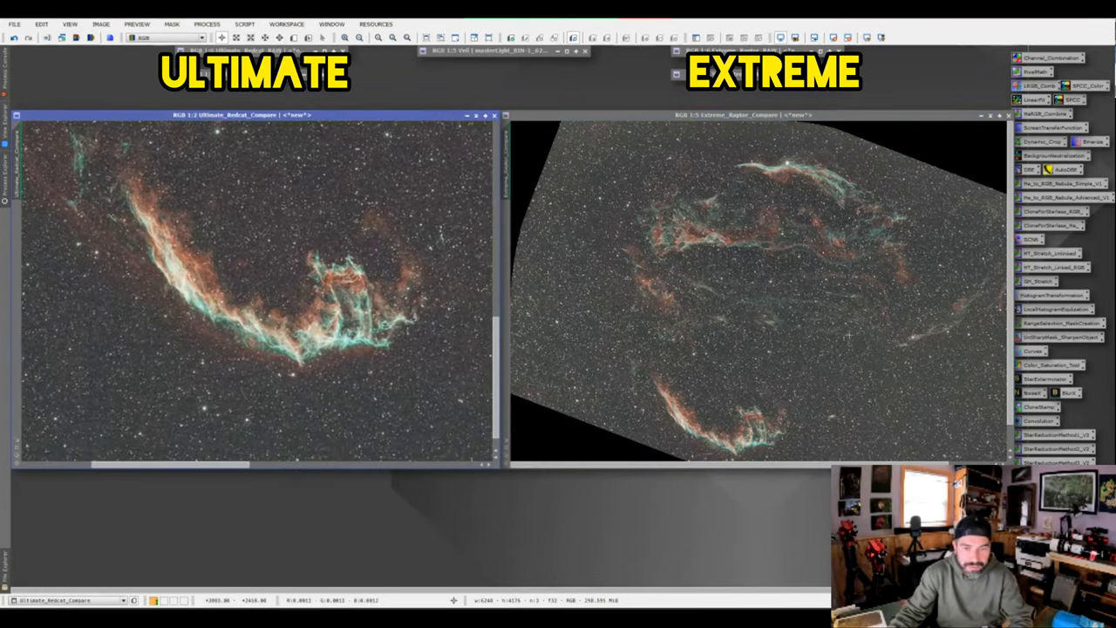
{"action": "scroll", "coordinate": [714, 353], "scroll_direction": "up", "scroll_amount": 1}
{"action": "scroll", "coordinate": [713, 353], "scroll_direction": "up", "scroll_amount": 1}
{"action": "left_click_drag", "start_coordinate": [713, 353], "coordinate": [744, 217]}
{"action": "scroll", "coordinate": [730, 293], "scroll_direction": "up", "scroll_amount": 1}
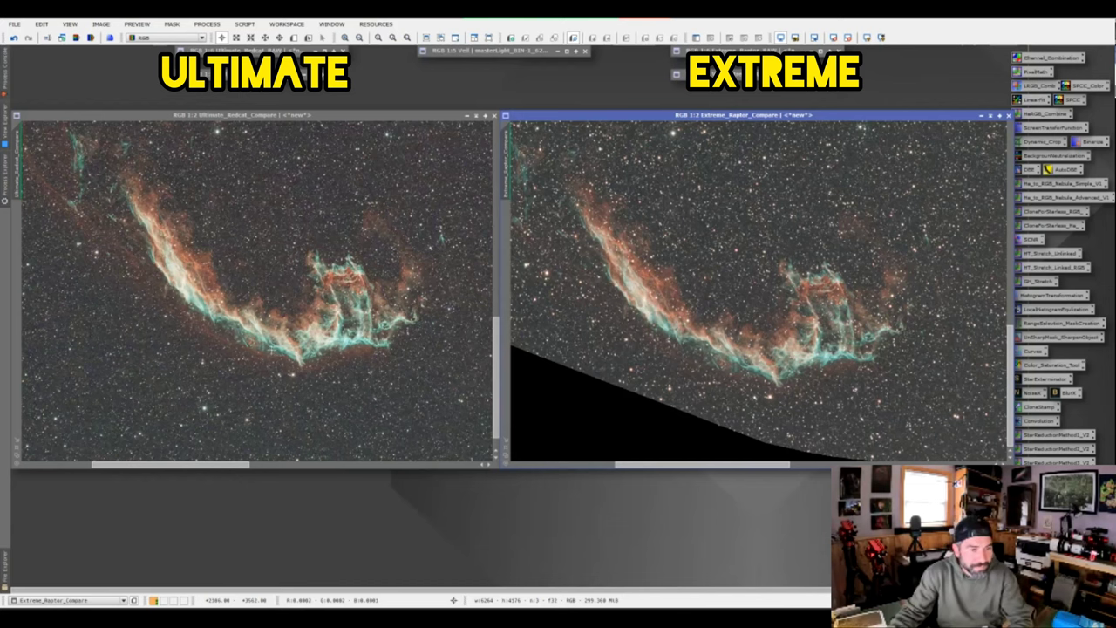
Zoom both compare windows in to 1:1, then out to 1:6 to frame the full nebula
{"action": "scroll", "coordinate": [276, 352], "scroll_direction": "up", "scroll_amount": 1}
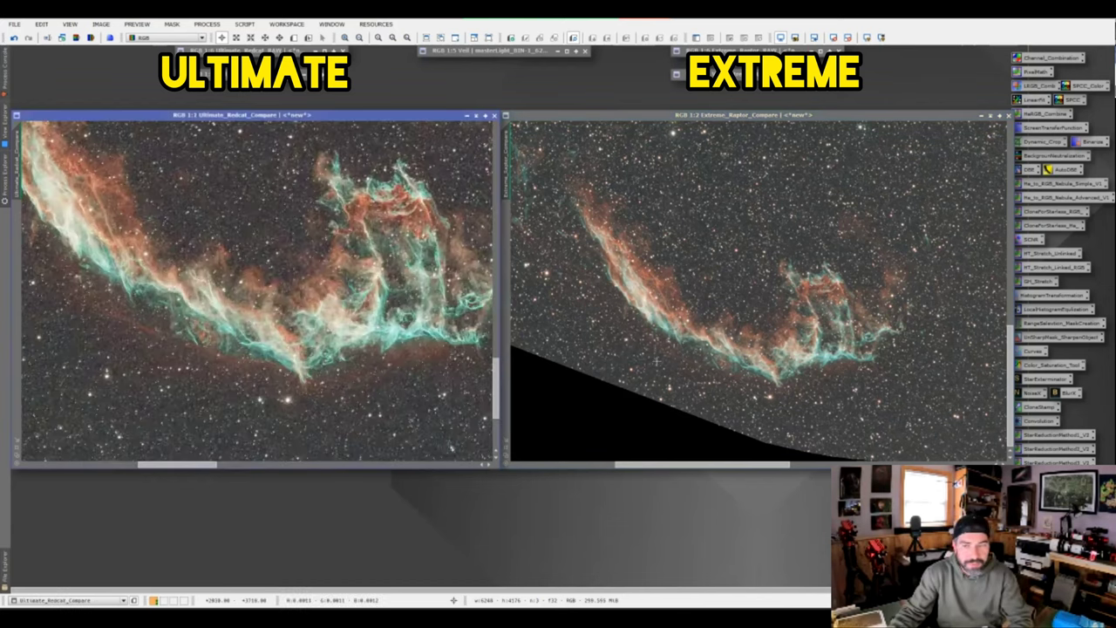
{"action": "scroll", "coordinate": [774, 354], "scroll_direction": "up", "scroll_amount": 1}
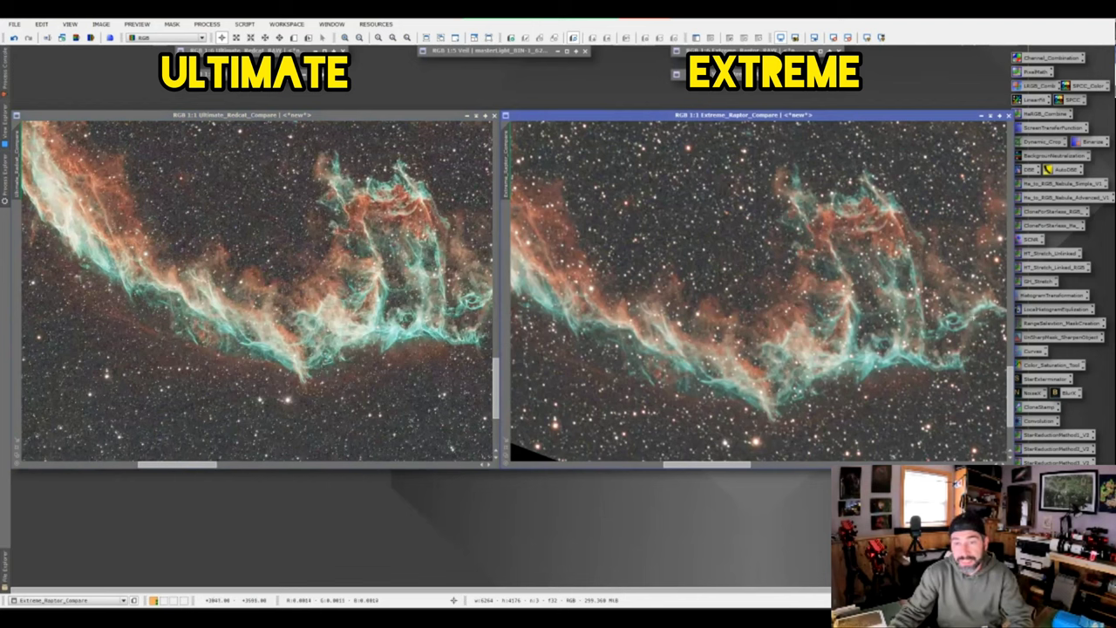
{"action": "scroll", "coordinate": [932, 305], "scroll_direction": "up", "scroll_amount": 1}
{"action": "scroll", "coordinate": [903, 300], "scroll_direction": "down", "scroll_amount": 3}
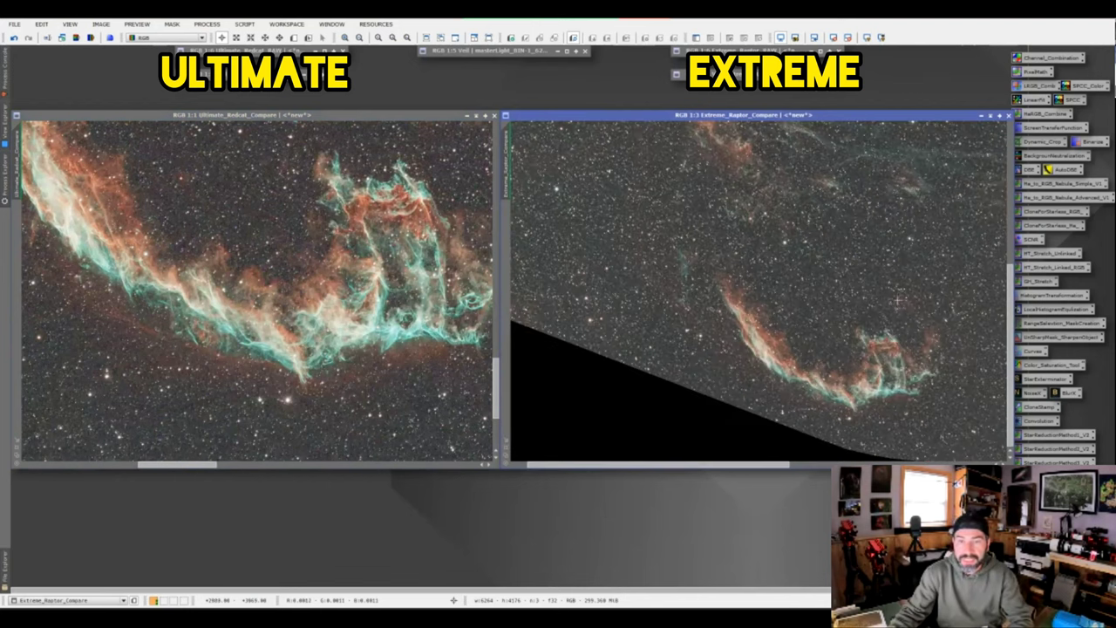
{"action": "scroll", "coordinate": [783, 249], "scroll_direction": "down", "scroll_amount": 1}
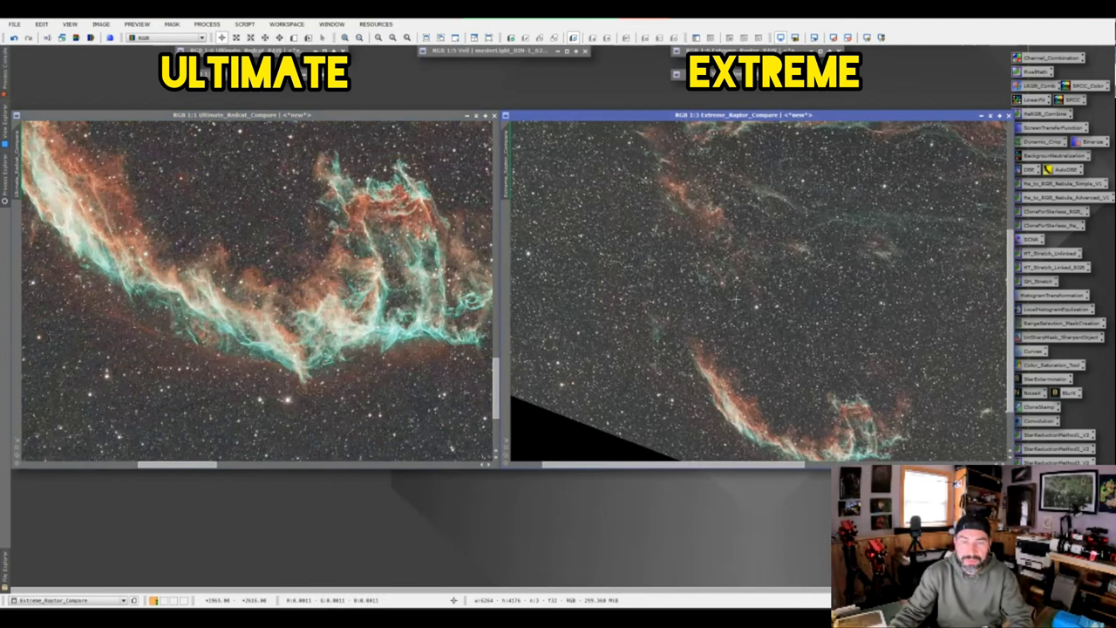
{"action": "left_click_drag", "start_coordinate": [773, 232], "coordinate": [711, 303]}
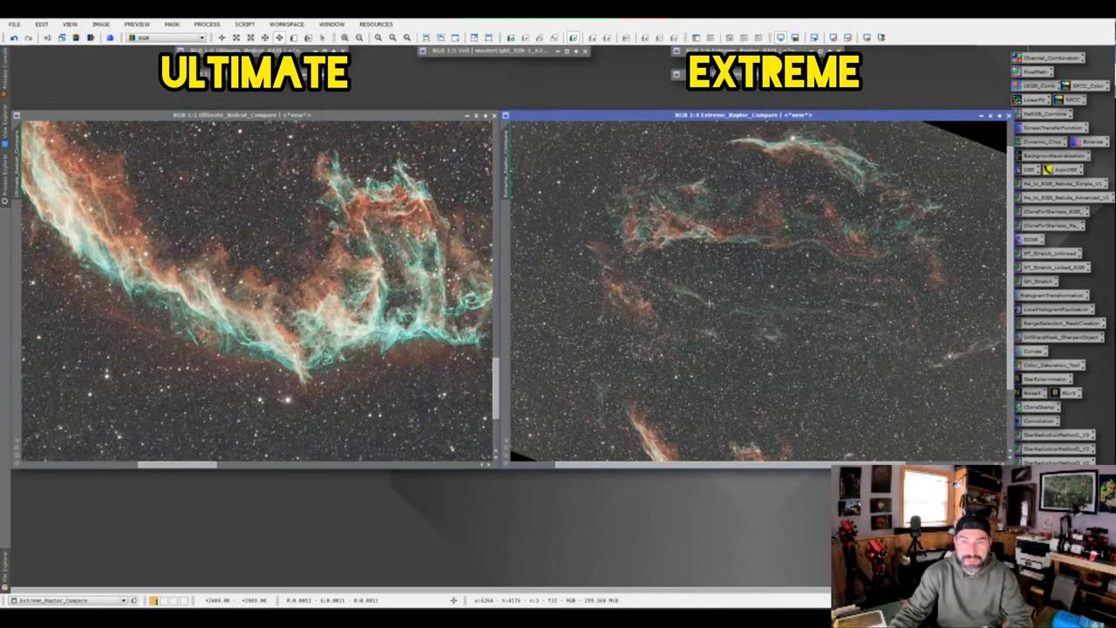
{"action": "scroll", "coordinate": [710, 302], "scroll_direction": "down", "scroll_amount": 2}
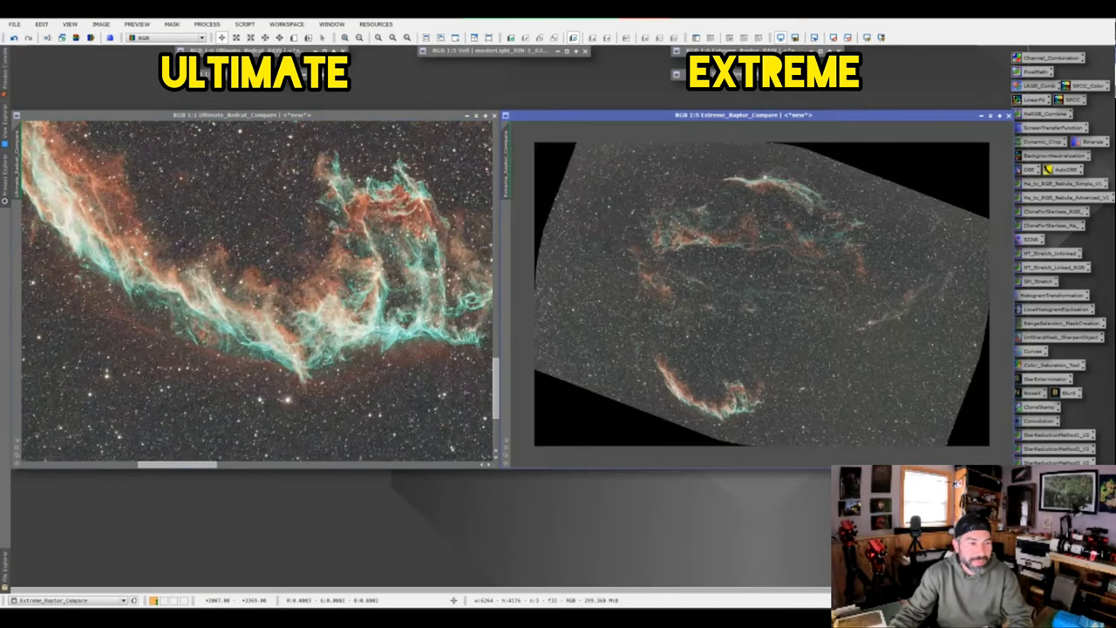
{"action": "scroll", "coordinate": [201, 267], "scroll_direction": "down", "scroll_amount": 3}
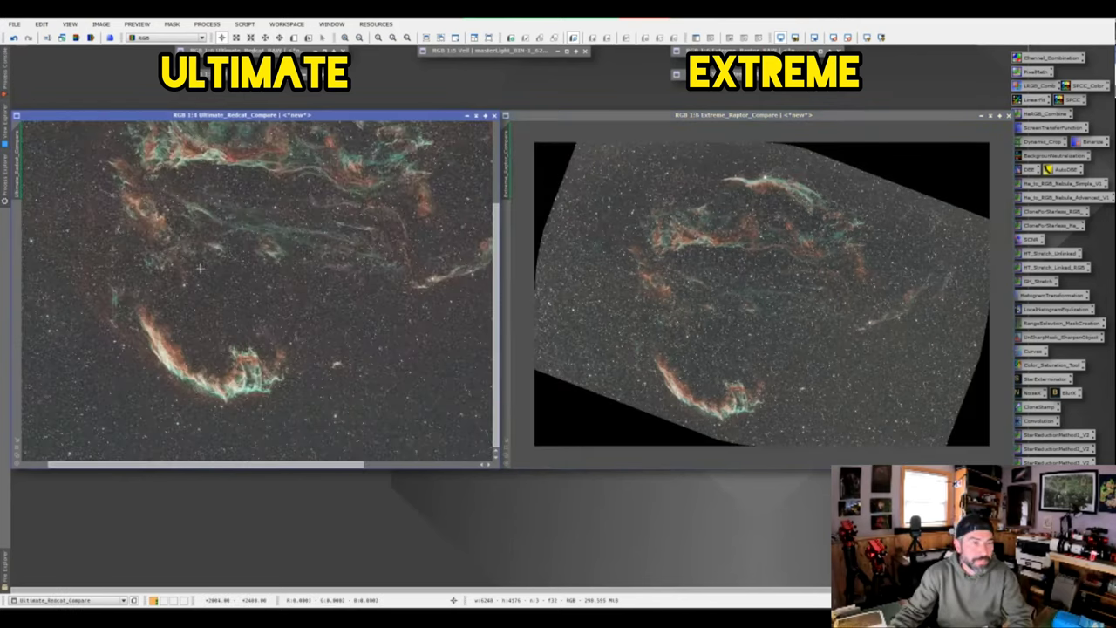
{"action": "scroll", "coordinate": [199, 269], "scroll_direction": "down", "scroll_amount": 3}
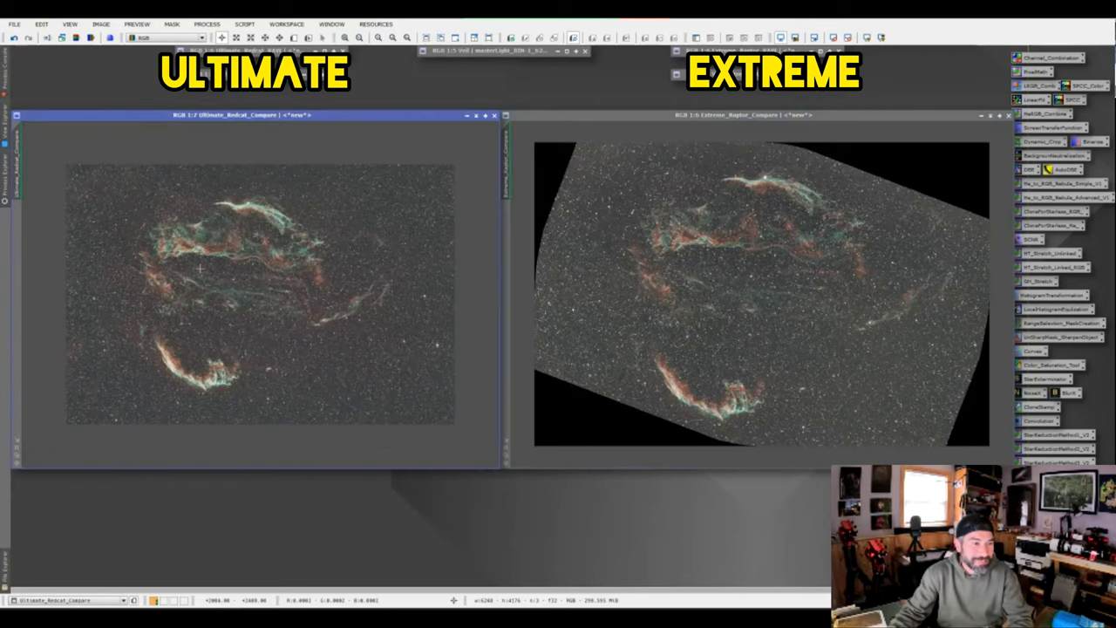
{"action": "scroll", "coordinate": [199, 270], "scroll_direction": "up", "scroll_amount": 1}
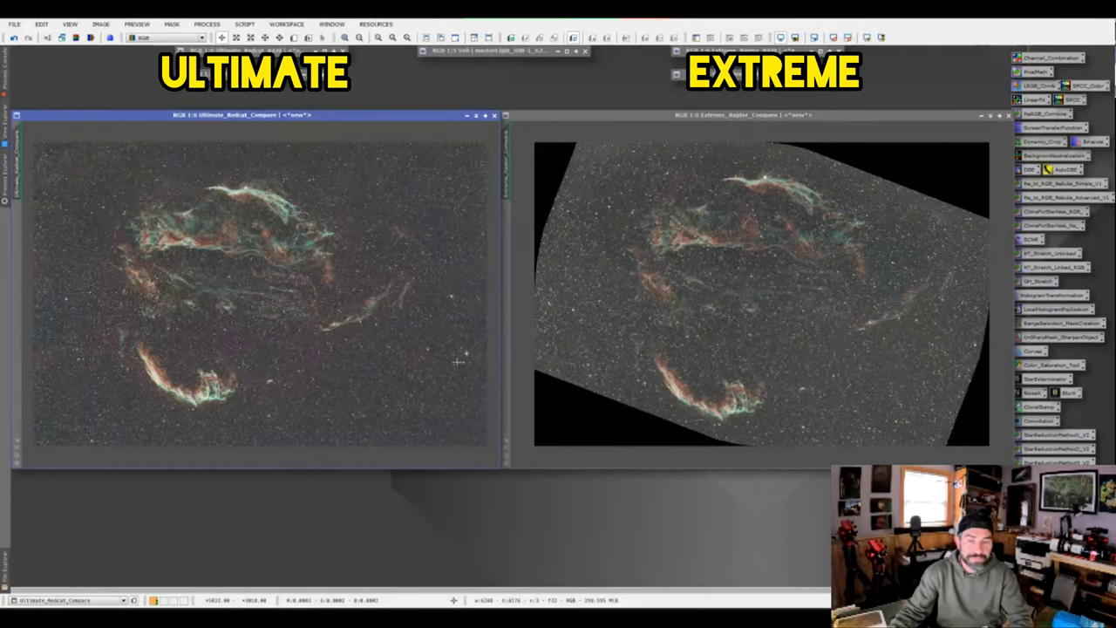
Minimize both Compare windows and restore Veil_Extreme_Raptor and Veil_Final_Ultimate side by side
{"action": "left_click", "coordinate": [981, 114]}
{"action": "left_click", "coordinate": [483, 116]}
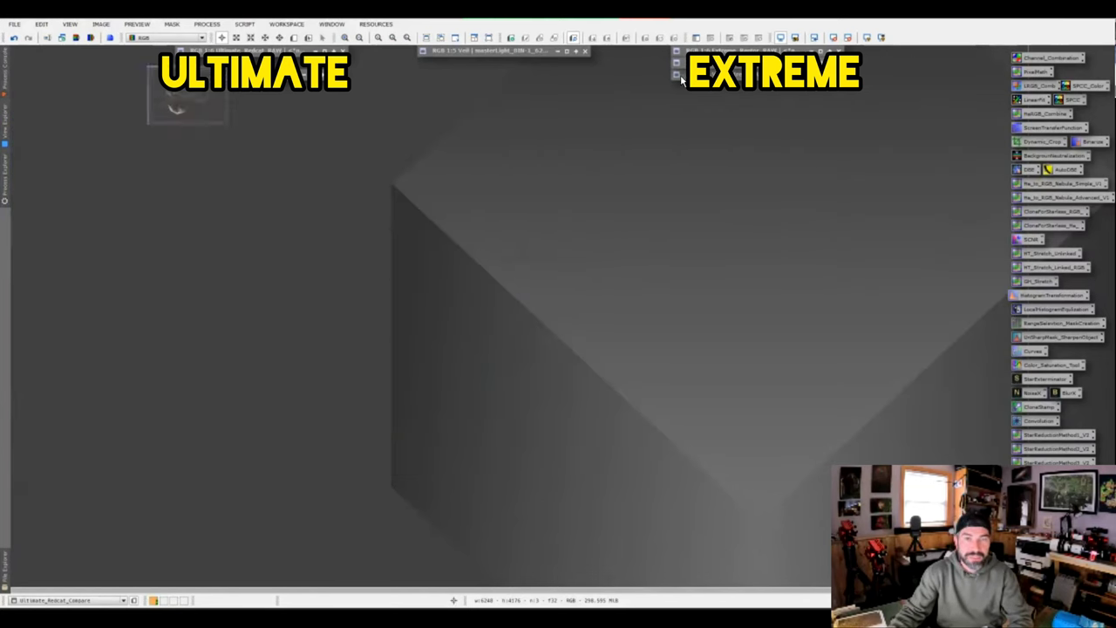
{"action": "double_click", "coordinate": [677, 75]}
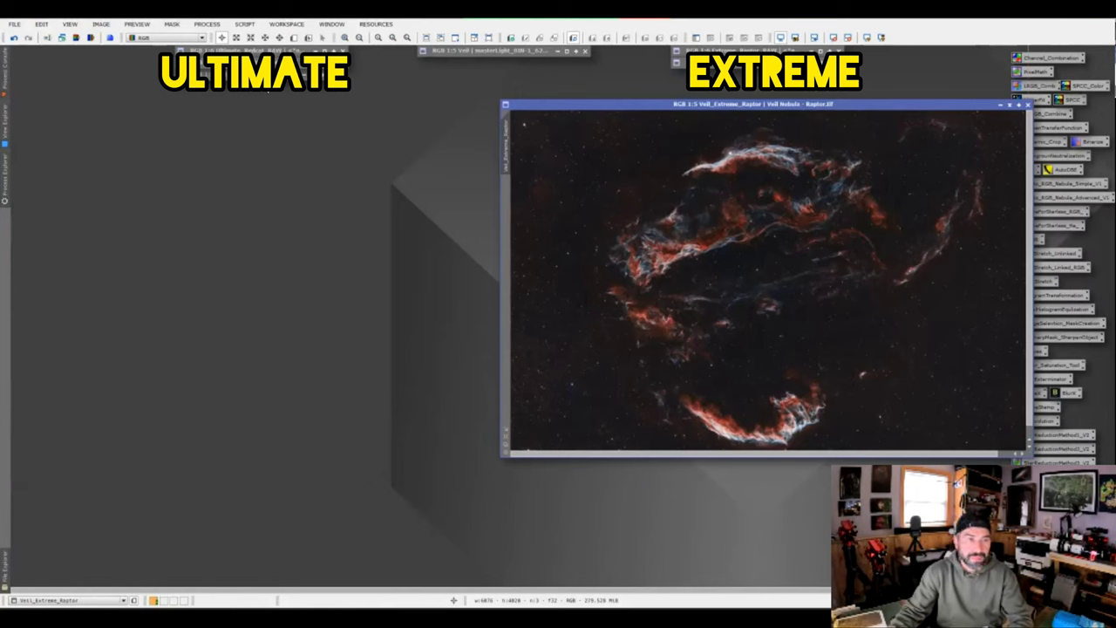
{"action": "double_click", "coordinate": [184, 52]}
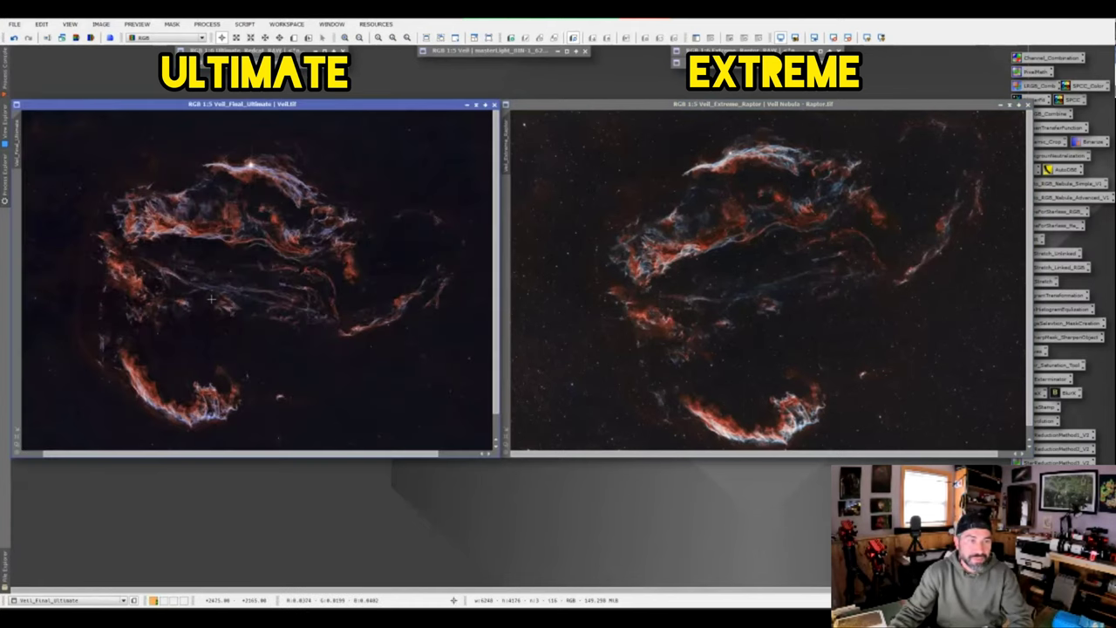
Zoom Veil_Final_Ultimate to 1:2 on the bright-star filaments and copy that framing to Veil_Extreme_Raptor
{"action": "scroll", "coordinate": [218, 178], "scroll_direction": "up", "scroll_amount": 2}
{"action": "scroll", "coordinate": [223, 177], "scroll_direction": "up", "scroll_amount": 1}
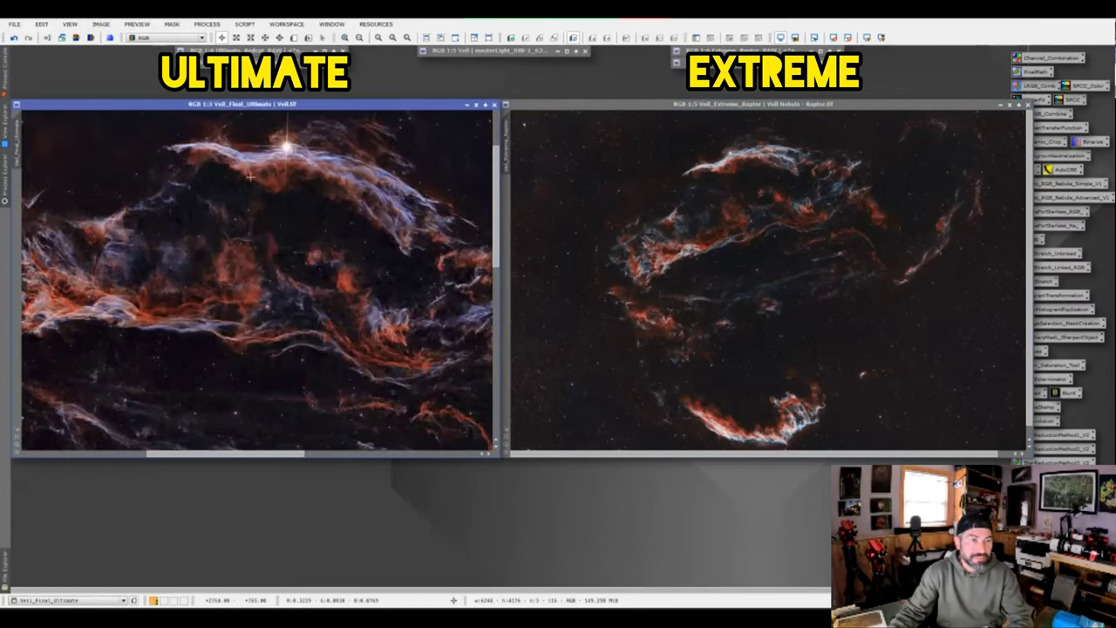
{"action": "left_click_drag", "start_coordinate": [223, 177], "coordinate": [187, 276]}
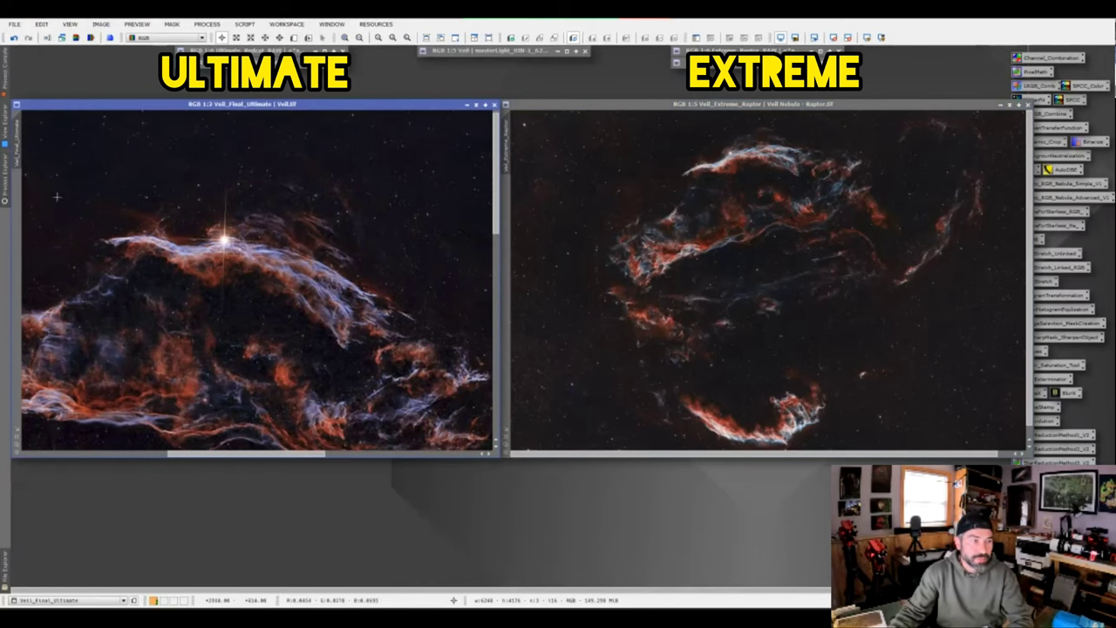
{"action": "left_click_drag", "start_coordinate": [394, 158], "coordinate": [515, 155]}
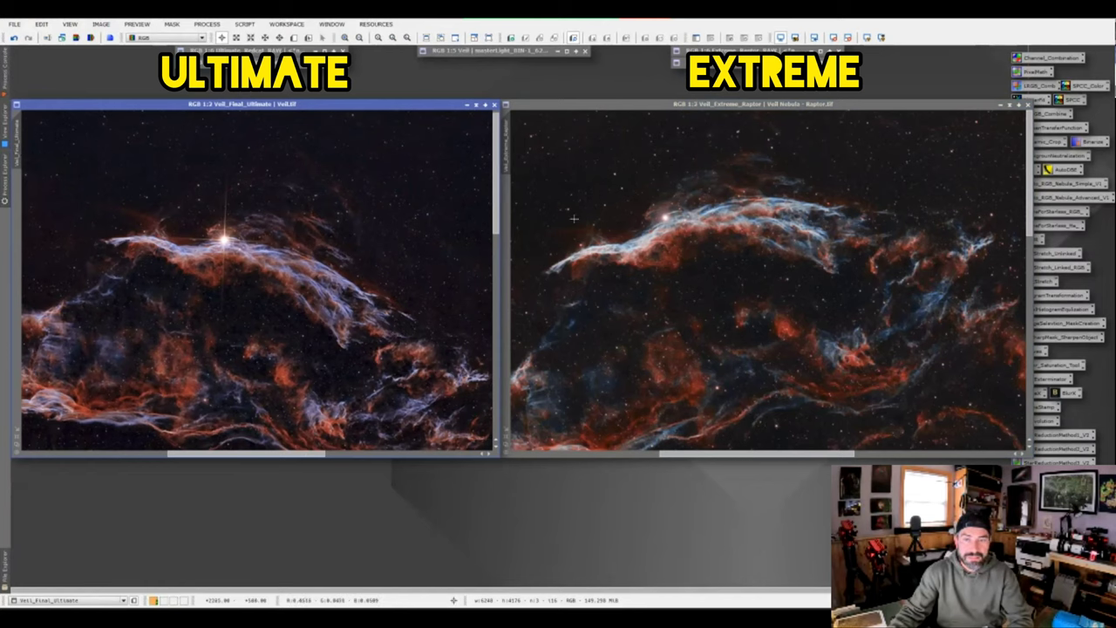
{"action": "left_click", "coordinate": [514, 155]}
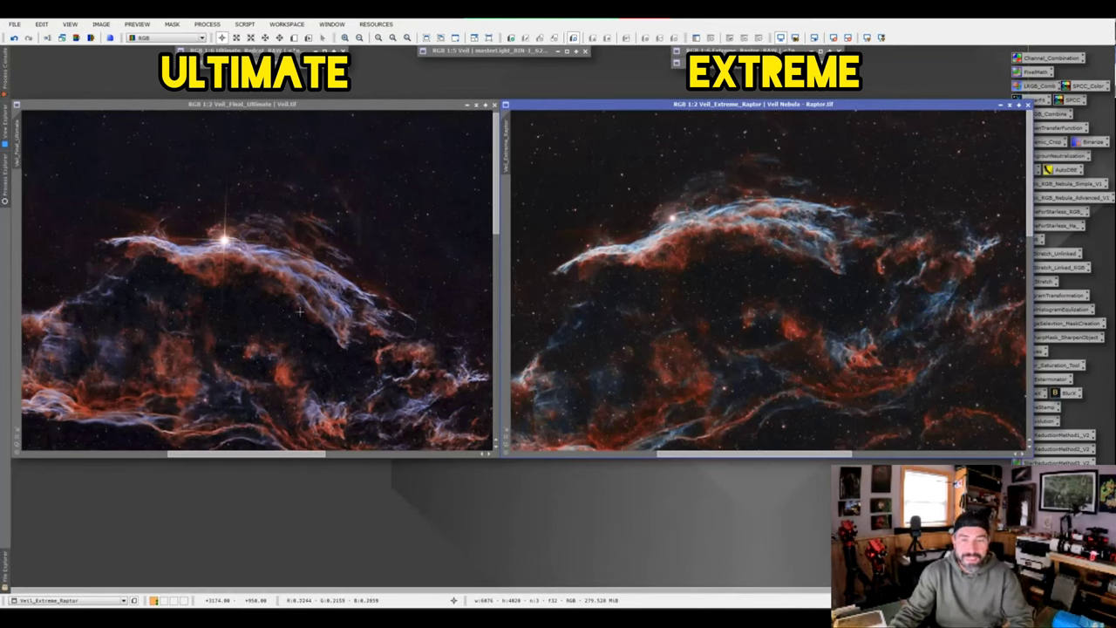
Pan both final images along the filaments, then zoom them out to about 1:5–1:6
{"action": "left_click_drag", "start_coordinate": [299, 310], "coordinate": [277, 239]}
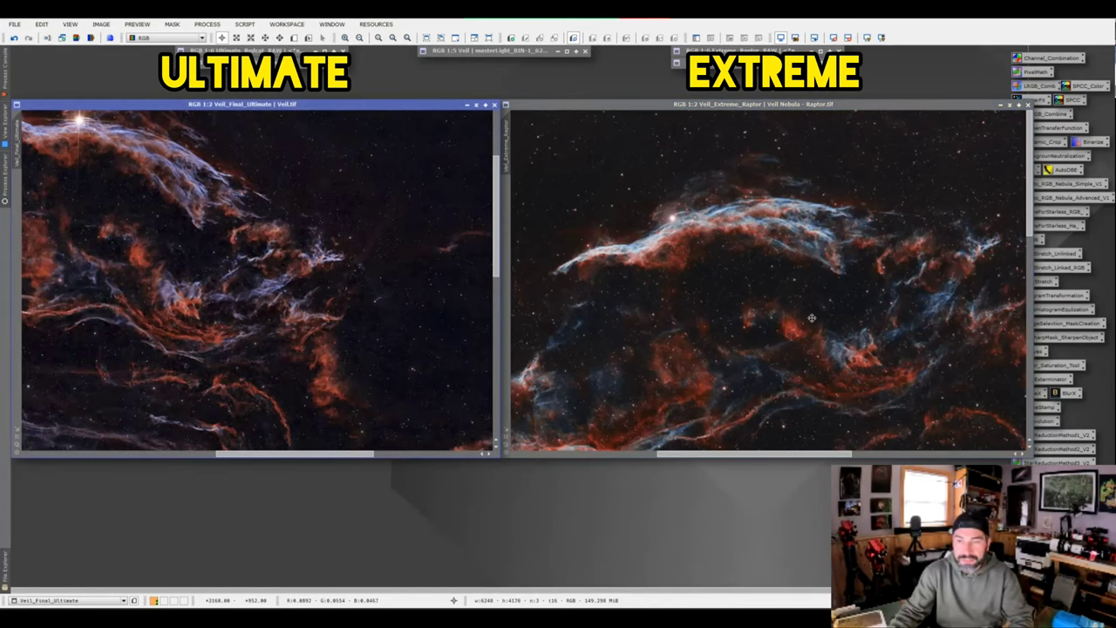
{"action": "left_click_drag", "start_coordinate": [812, 318], "coordinate": [628, 342]}
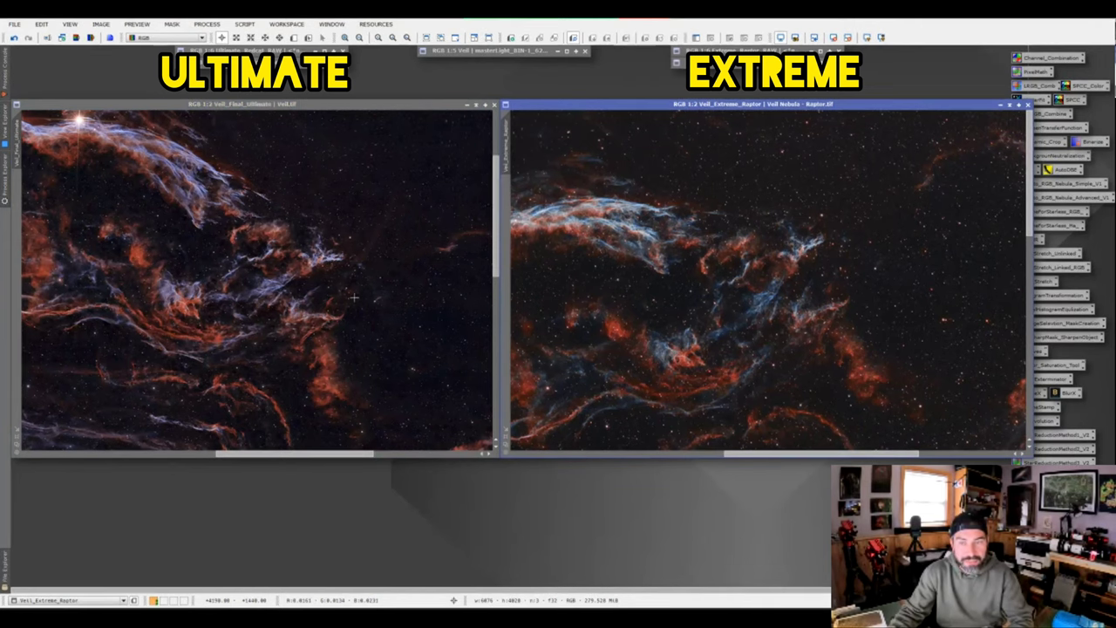
{"action": "scroll", "coordinate": [353, 302], "scroll_direction": "down", "scroll_amount": 4}
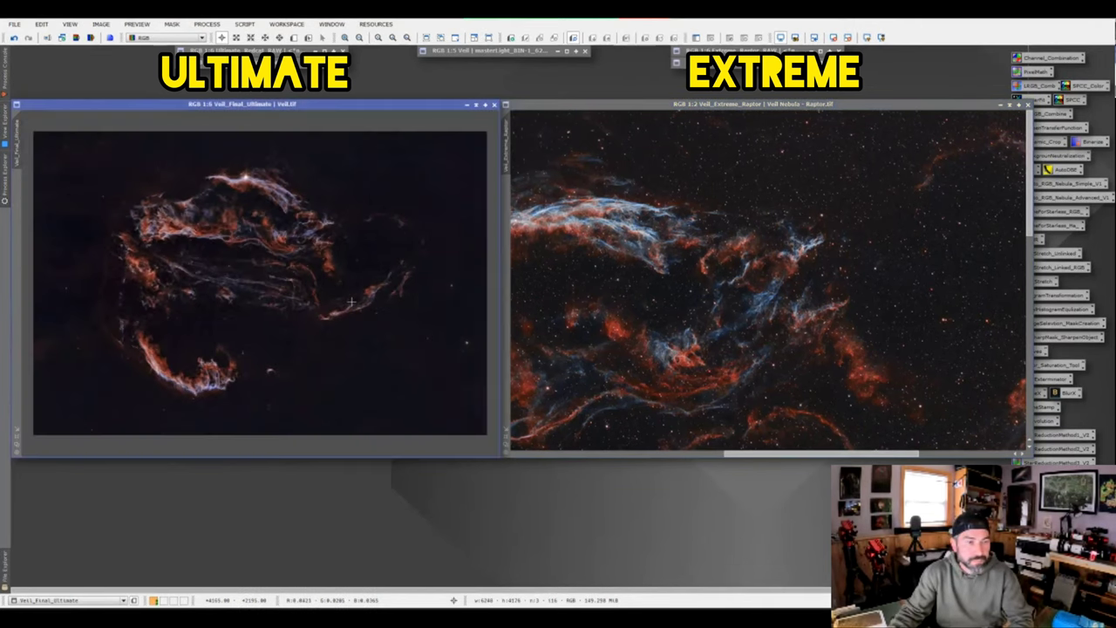
{"action": "scroll", "coordinate": [863, 288], "scroll_direction": "down", "scroll_amount": 3}
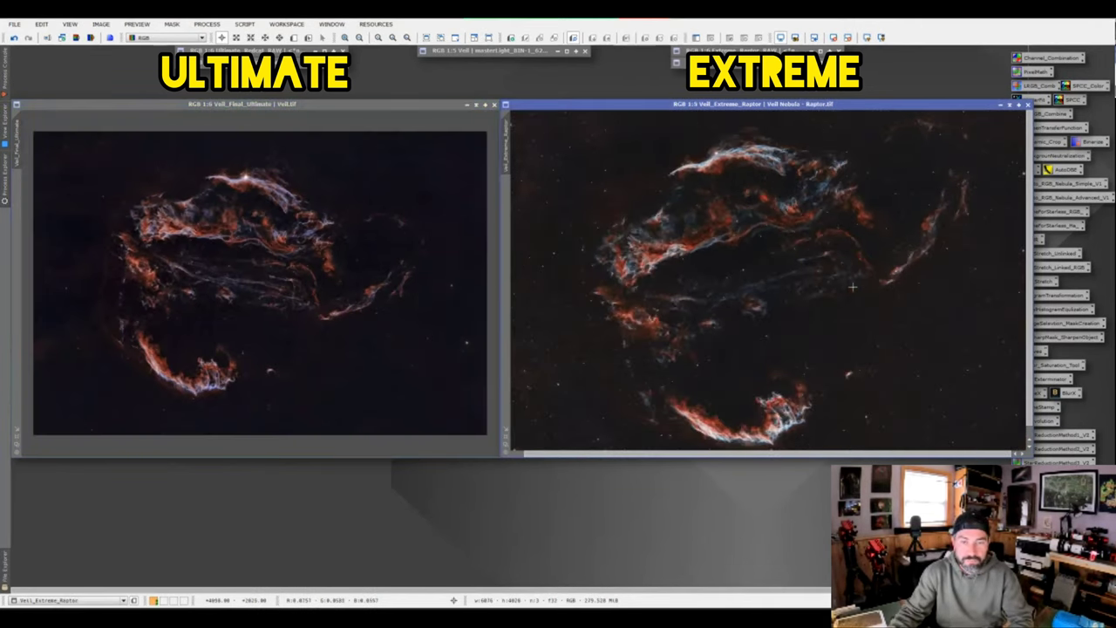